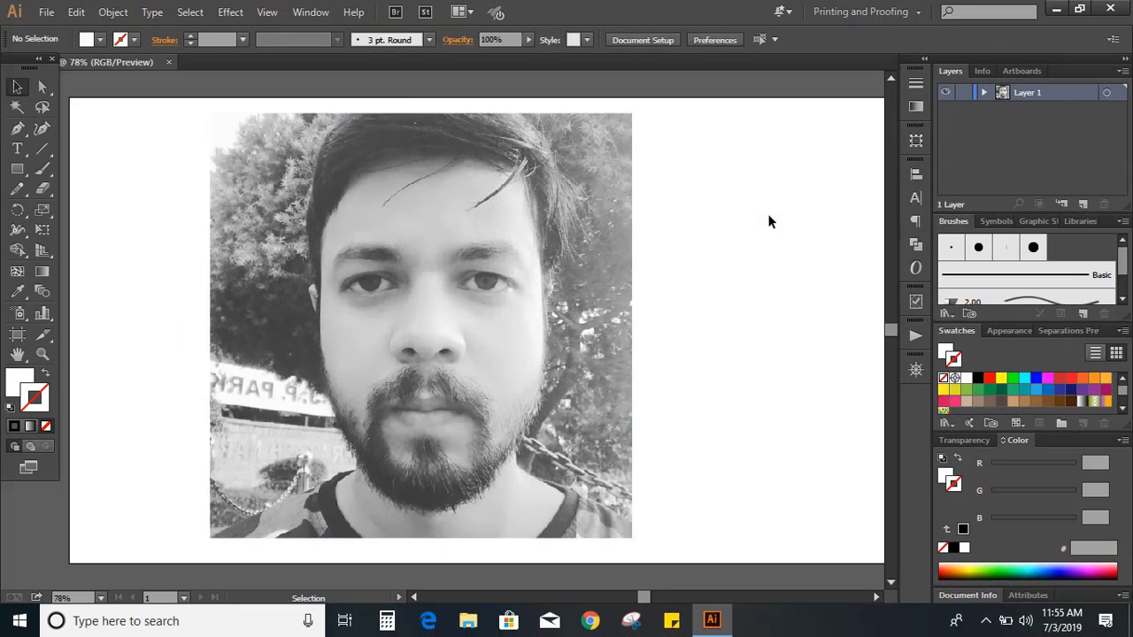
- Image-trace the portrait photo with the Sketched Art preset
{"action": "left_click", "coordinate": [458, 240]}
{"action": "left_click", "coordinate": [437, 40]}
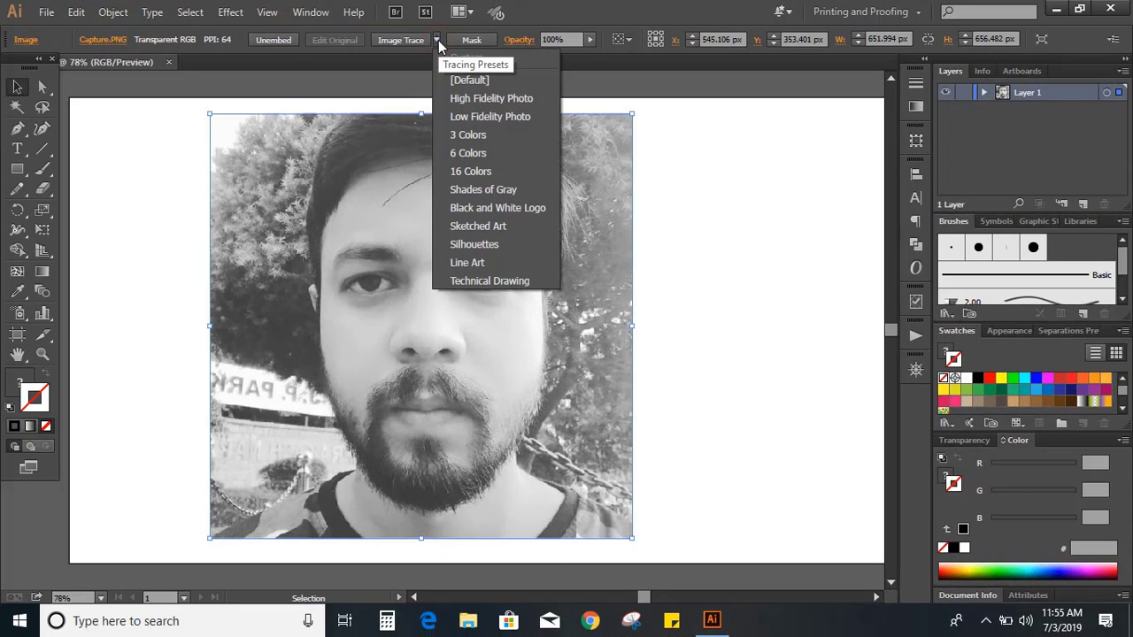
{"action": "left_click", "coordinate": [503, 227]}
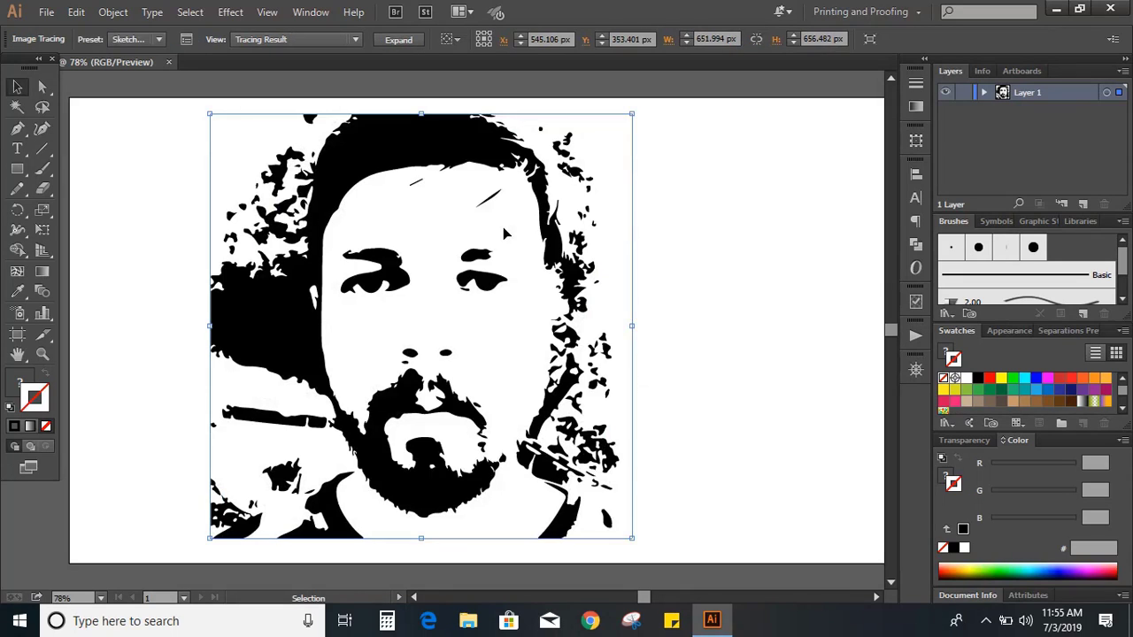
- Draw a Pen curve from beside the beard, up the right cheek, then across beneath the portrait
{"action": "left_click", "coordinate": [738, 335]}
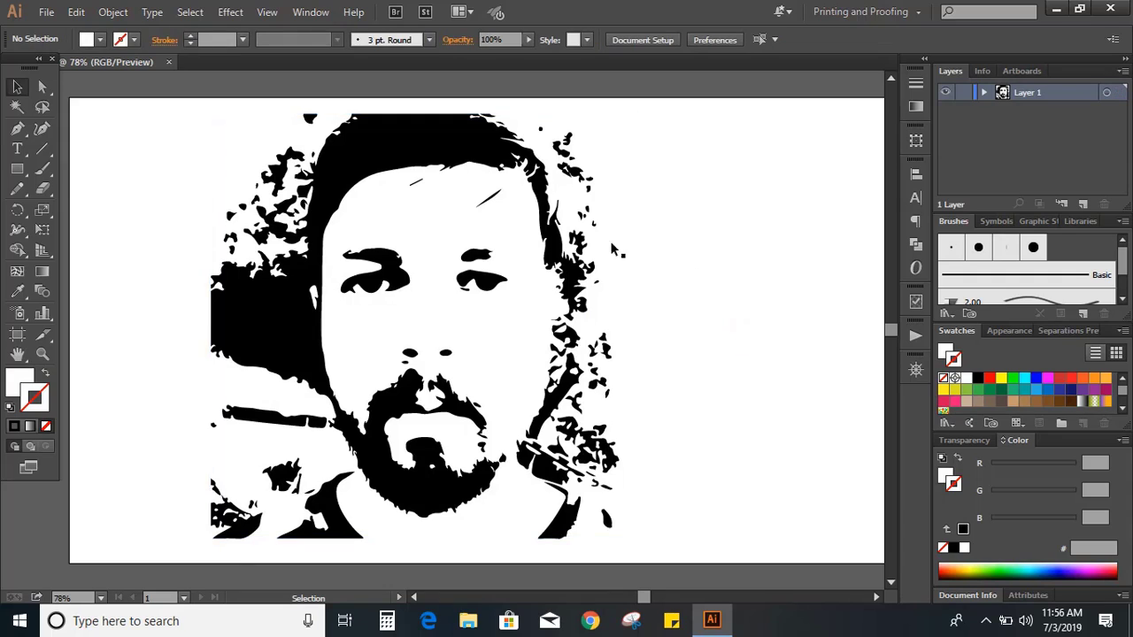
{"action": "left_click", "coordinate": [19, 130]}
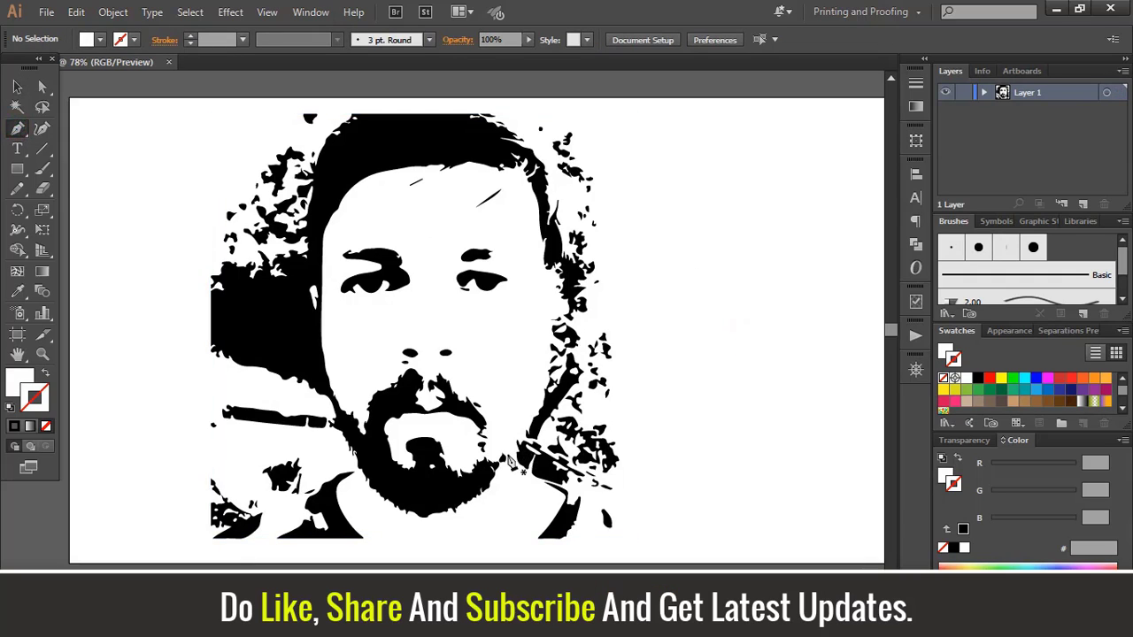
{"action": "left_click", "coordinate": [501, 459]}
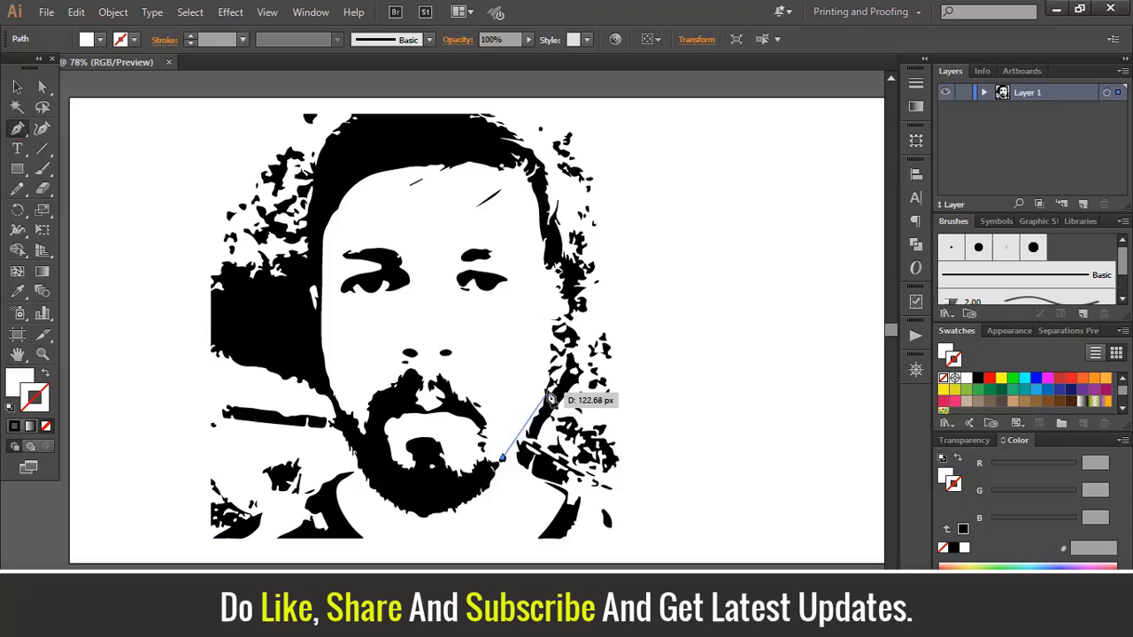
{"action": "left_click_drag", "start_coordinate": [551, 330], "coordinate": [548, 237]}
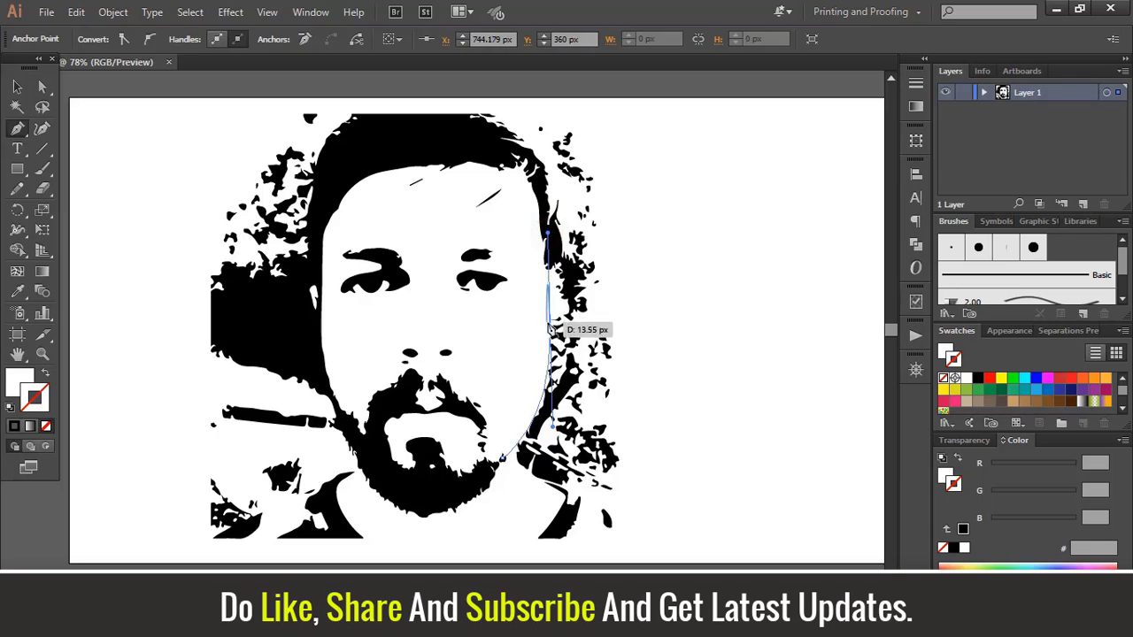
{"action": "mouse_move", "coordinate": [551, 339]}
{"action": "left_mouse_down"}
{"action": "mouse_move", "coordinate": [594, 375]}
{"action": "mouse_move", "coordinate": [331, 545]}
{"action": "mouse_move", "coordinate": [357, 543]}
{"action": "mouse_move", "coordinate": [274, 539]}
{"action": "mouse_move", "coordinate": [263, 522]}
{"action": "mouse_move", "coordinate": [284, 480]}
{"action": "mouse_move", "coordinate": [4, 498]}
{"action": "mouse_move", "coordinate": [28, 526]}
{"action": "mouse_move", "coordinate": [118, 523]}
{"action": "mouse_move", "coordinate": [159, 514]}
{"action": "mouse_move", "coordinate": [151, 496]}
{"action": "mouse_move", "coordinate": [175, 465]}
{"action": "left_mouse_up"}
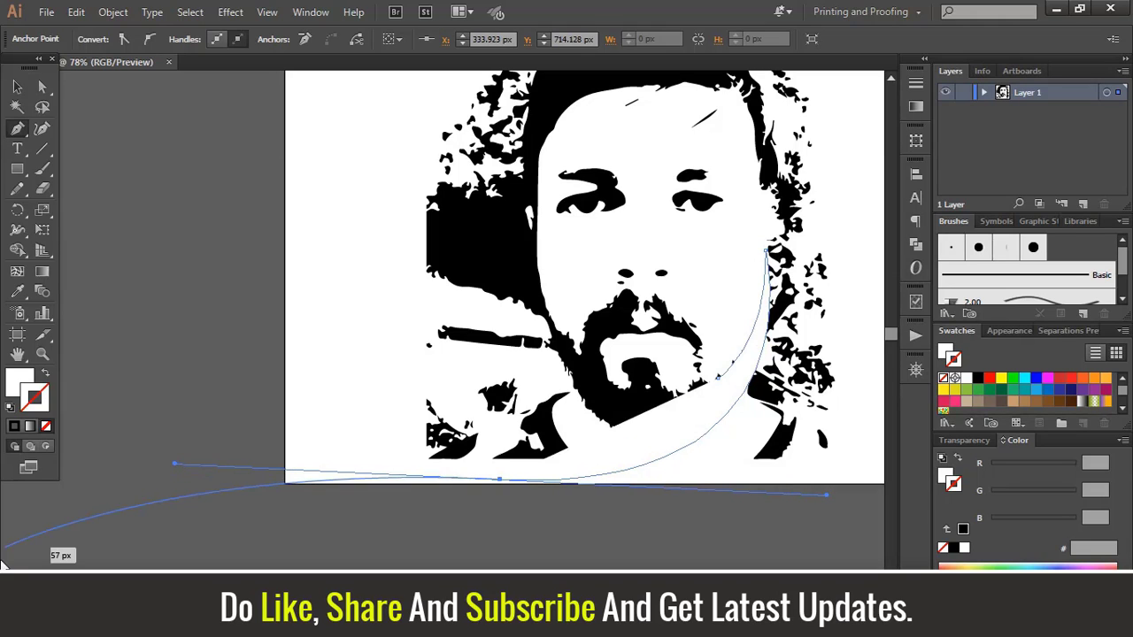
- Make the new curve unfilled with a black stroke
{"action": "left_click", "coordinate": [19, 85]}
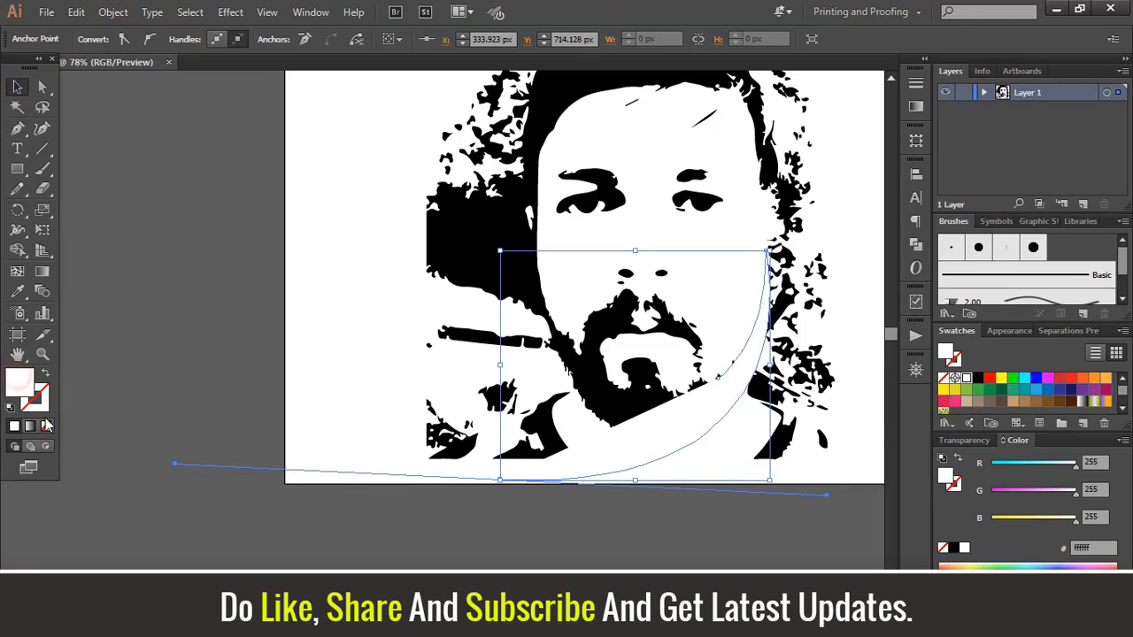
{"action": "key", "text": "shift+x"}
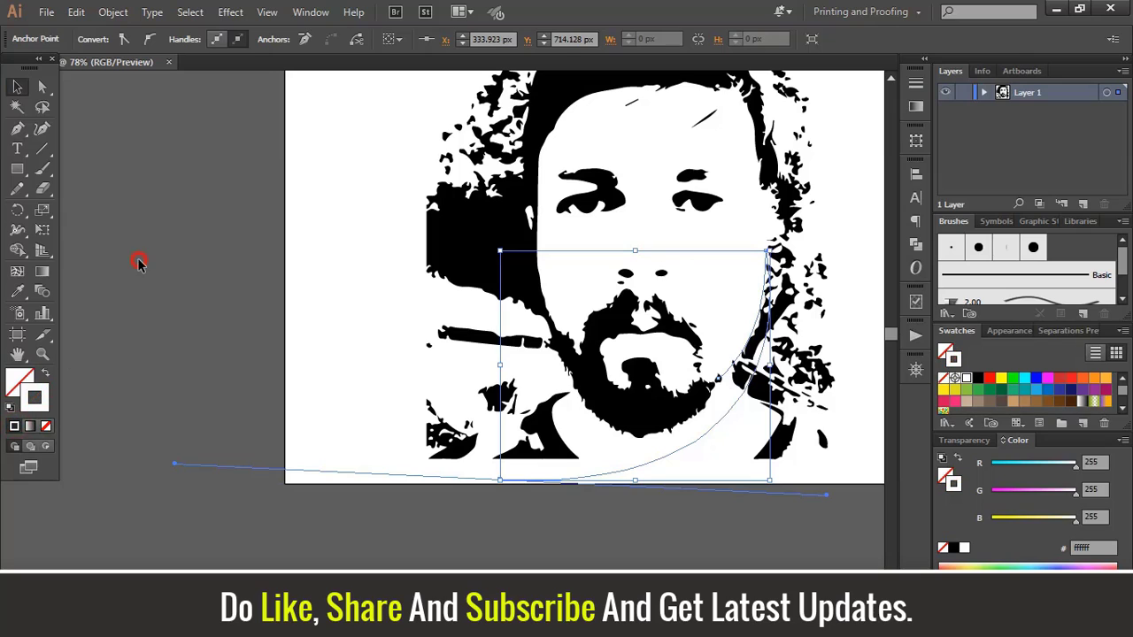
{"action": "left_click", "coordinate": [139, 263]}
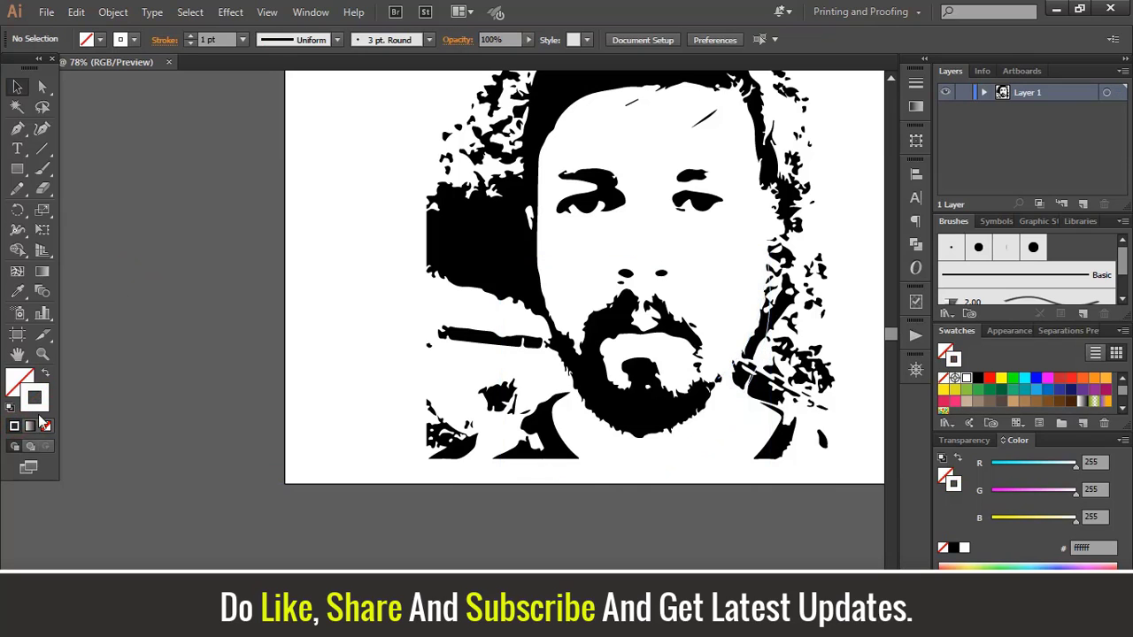
{"action": "left_click", "coordinate": [709, 435]}
{"action": "left_click", "coordinate": [978, 381]}
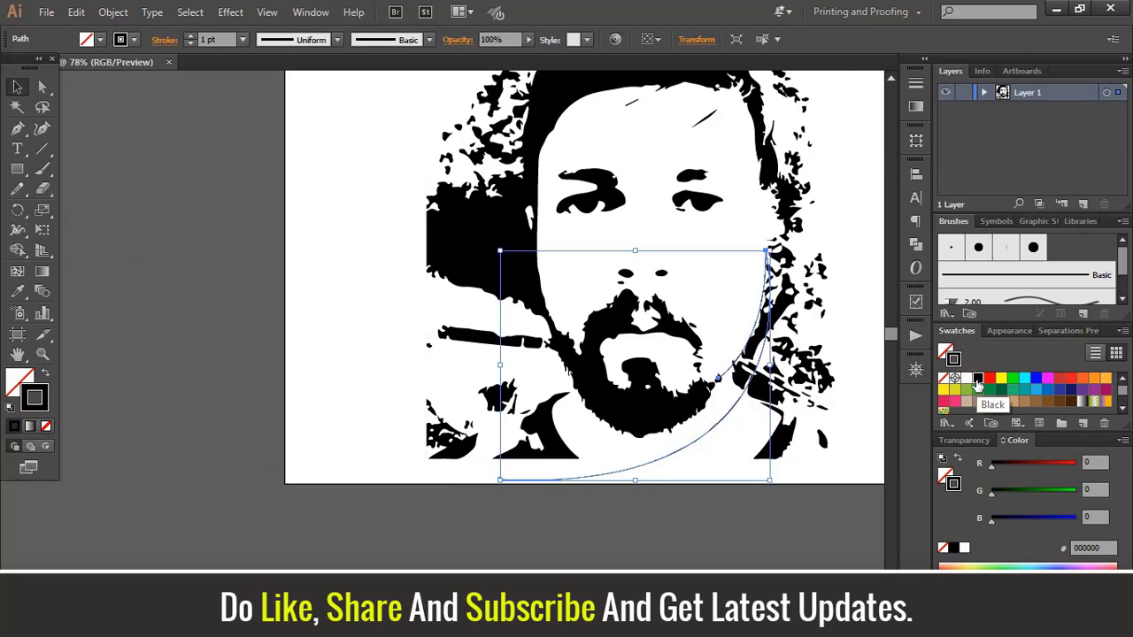
{"action": "left_click", "coordinate": [719, 522]}
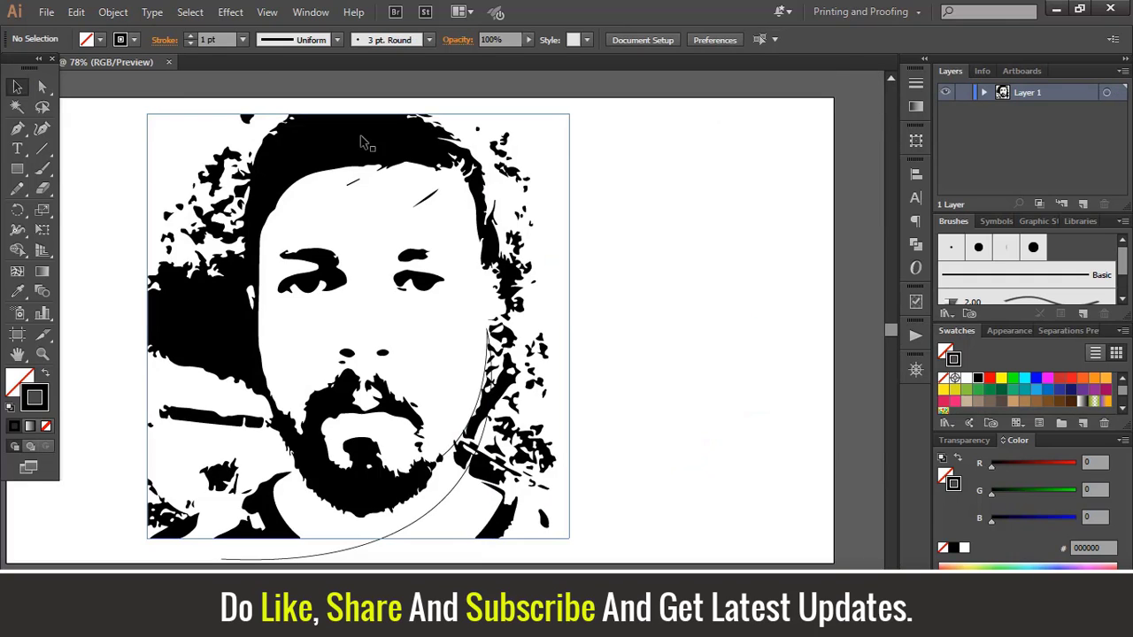
{"action": "left_click", "coordinate": [364, 138]}
- Expand the tracing and ungroup it into separate vector shapes
{"action": "left_click", "coordinate": [399, 39]}
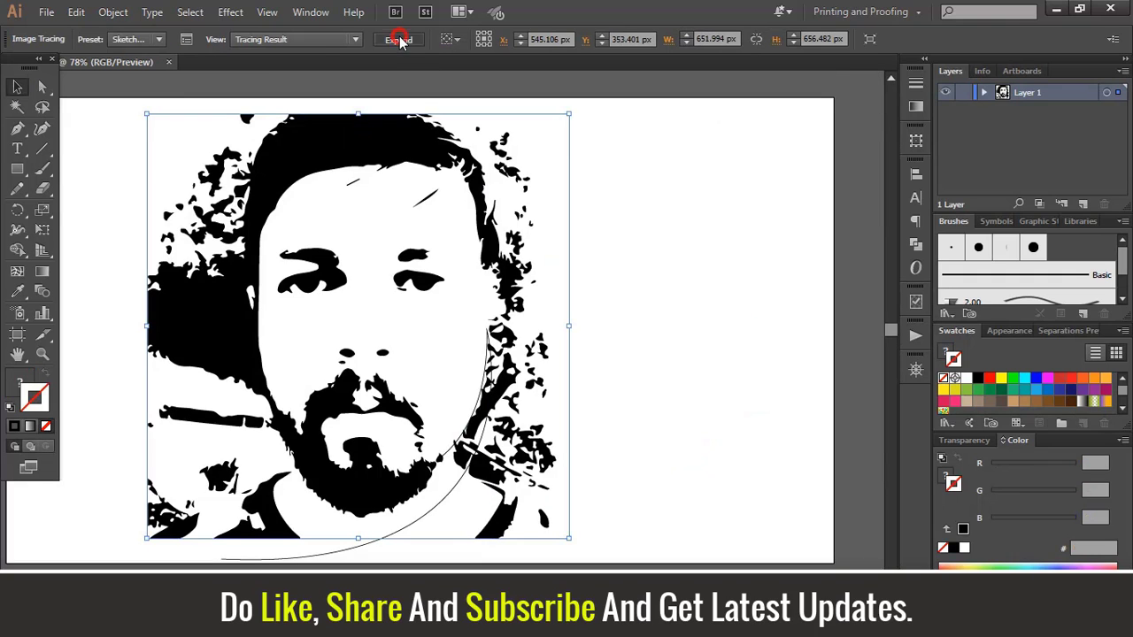
{"action": "left_click", "coordinate": [113, 11]}
{"action": "left_click", "coordinate": [133, 91]}
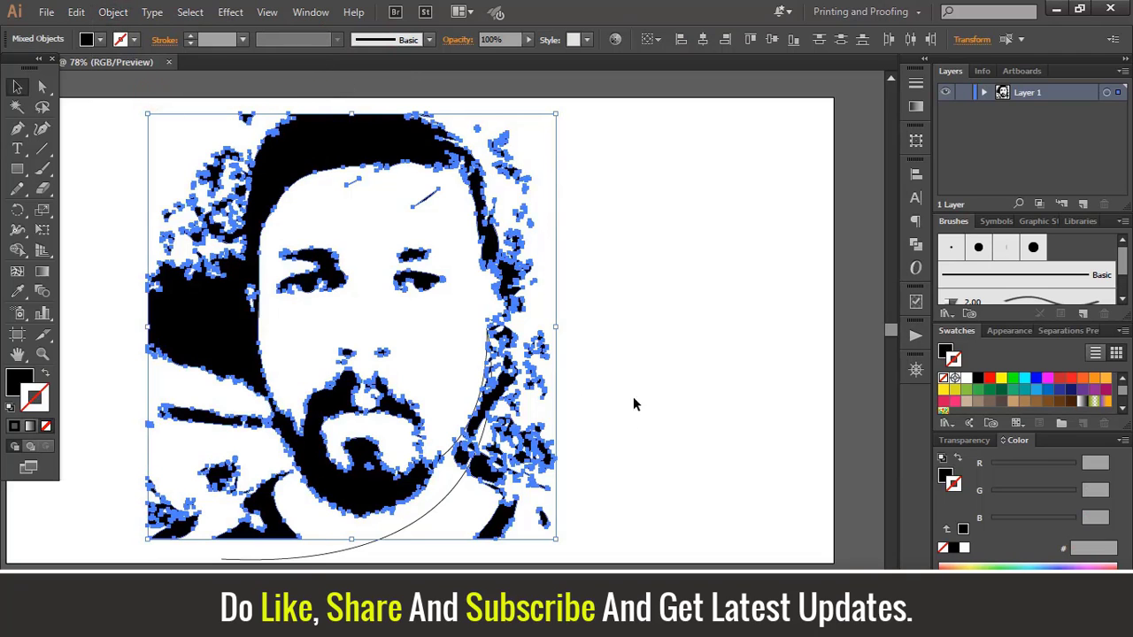
{"action": "left_click", "coordinate": [634, 361]}
- Delete the scattered background specks to the right of the face
{"action": "left_click", "coordinate": [341, 501]}
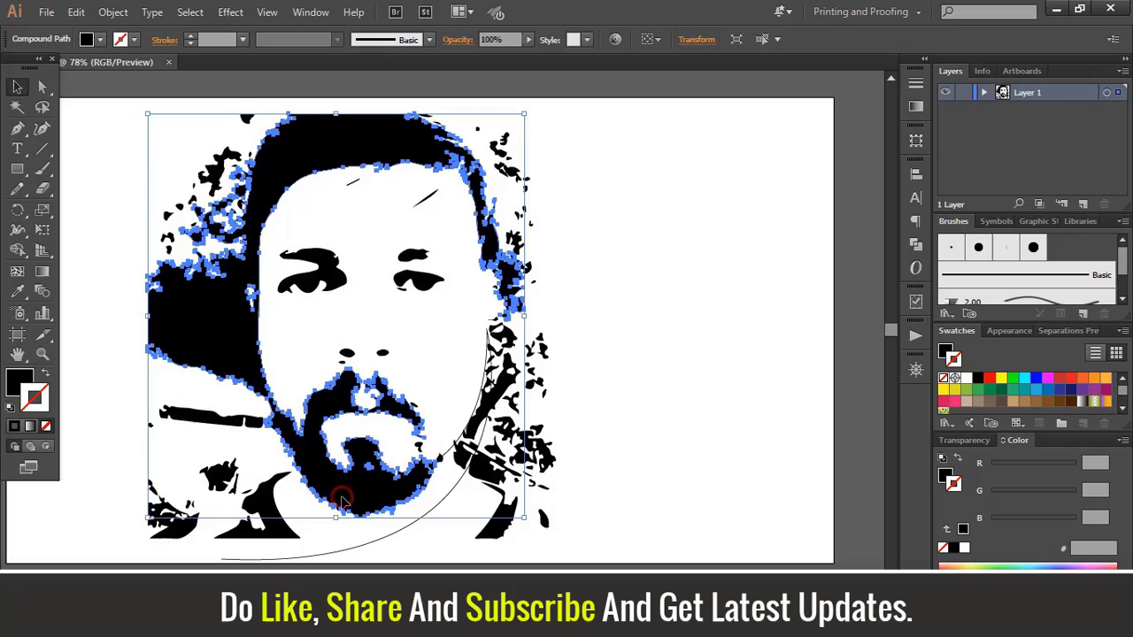
{"action": "left_click", "coordinate": [650, 394]}
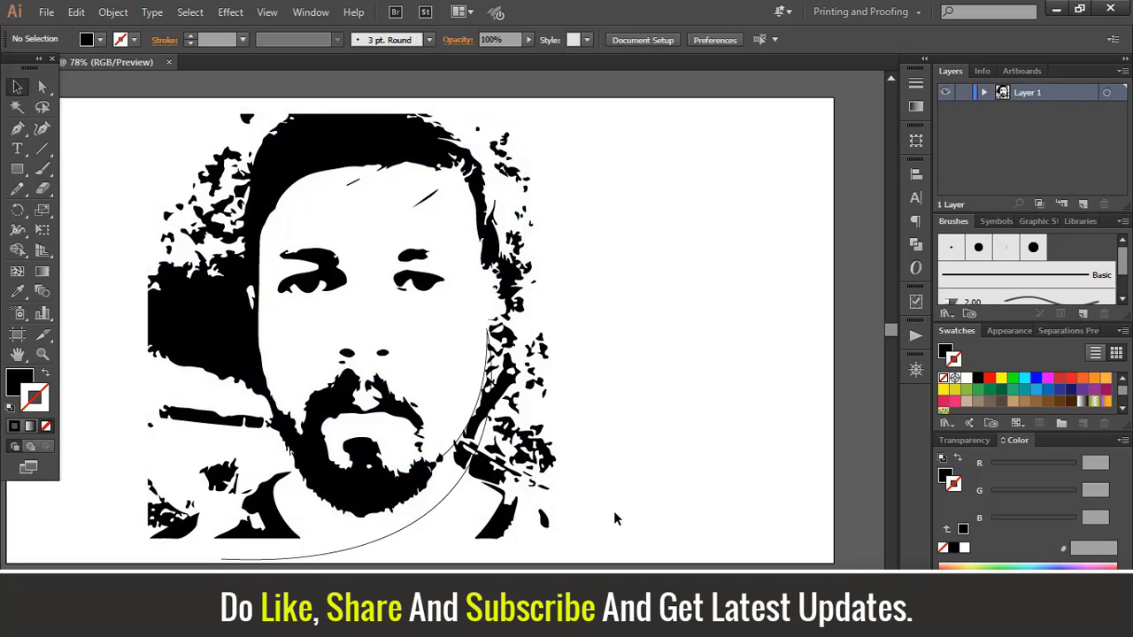
{"action": "left_click_drag", "start_coordinate": [535, 542], "coordinate": [479, 350]}
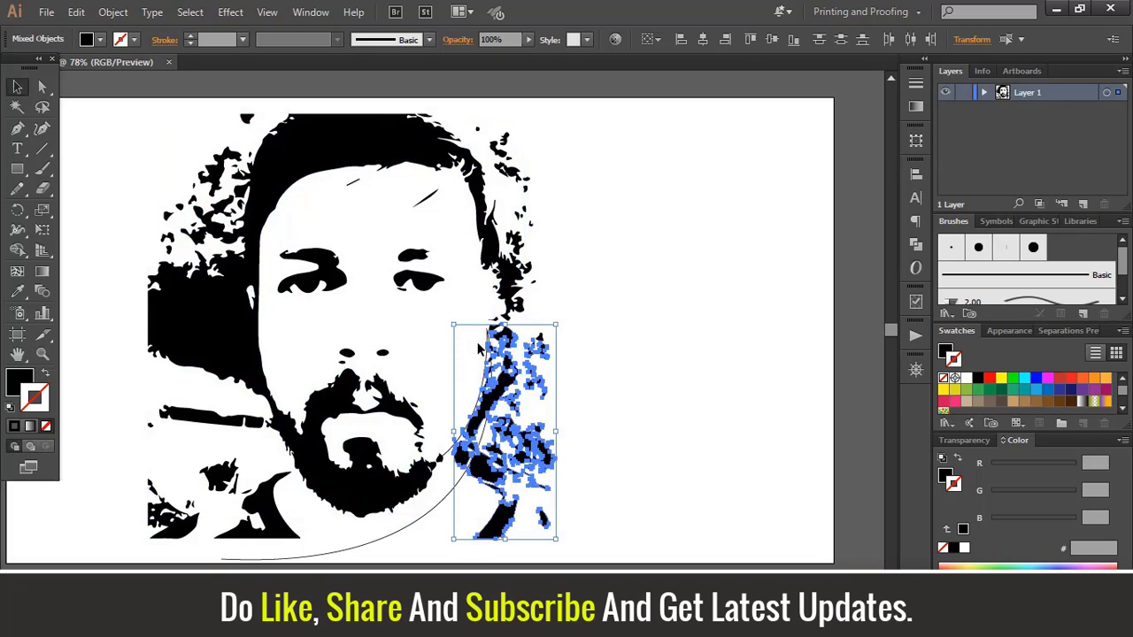
{"action": "key", "text": "Delete"}
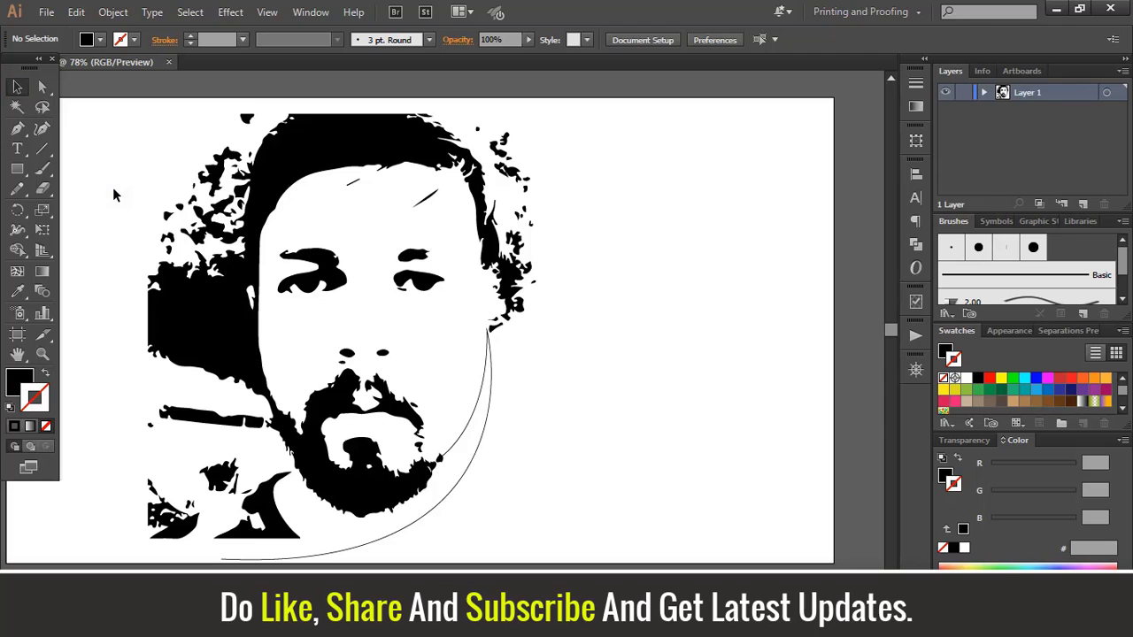
{"action": "left_click", "coordinate": [199, 329]}
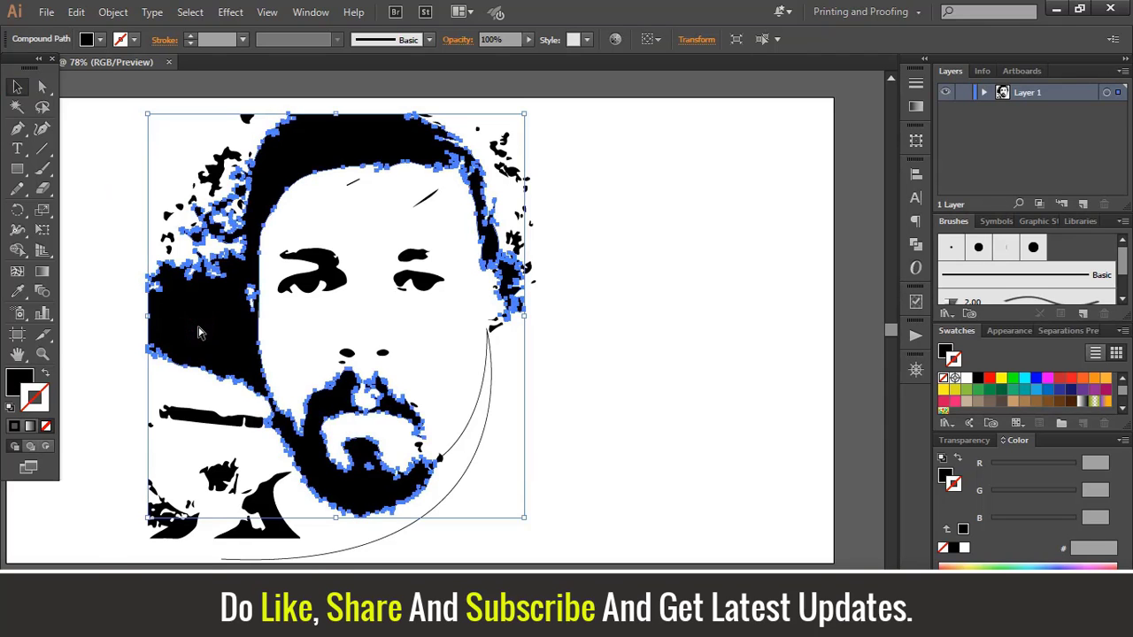
- Erase stray hair bits and slivers beside the right cheek with the Eraser
{"action": "key", "text": "ctrl+plus"}
{"action": "key", "text": "ctrl+plus"}
{"action": "key", "text": "ctrl+plus"}
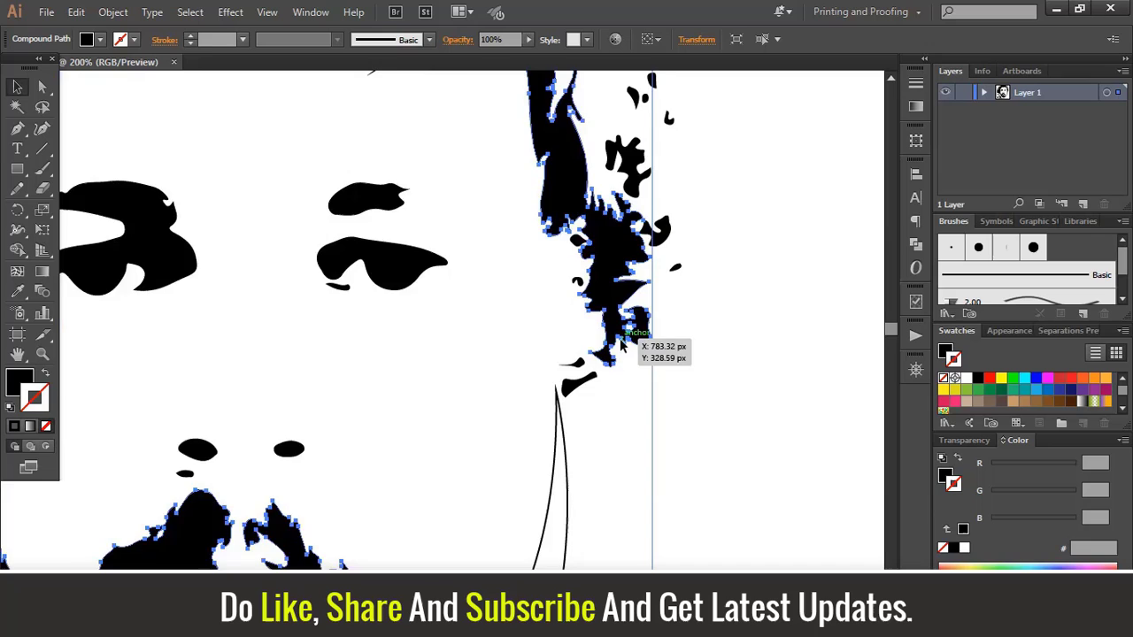
{"action": "scroll", "coordinate": [620, 347], "scroll_direction": "up", "scroll_amount": 3}
{"action": "key", "text": "shift+e"}
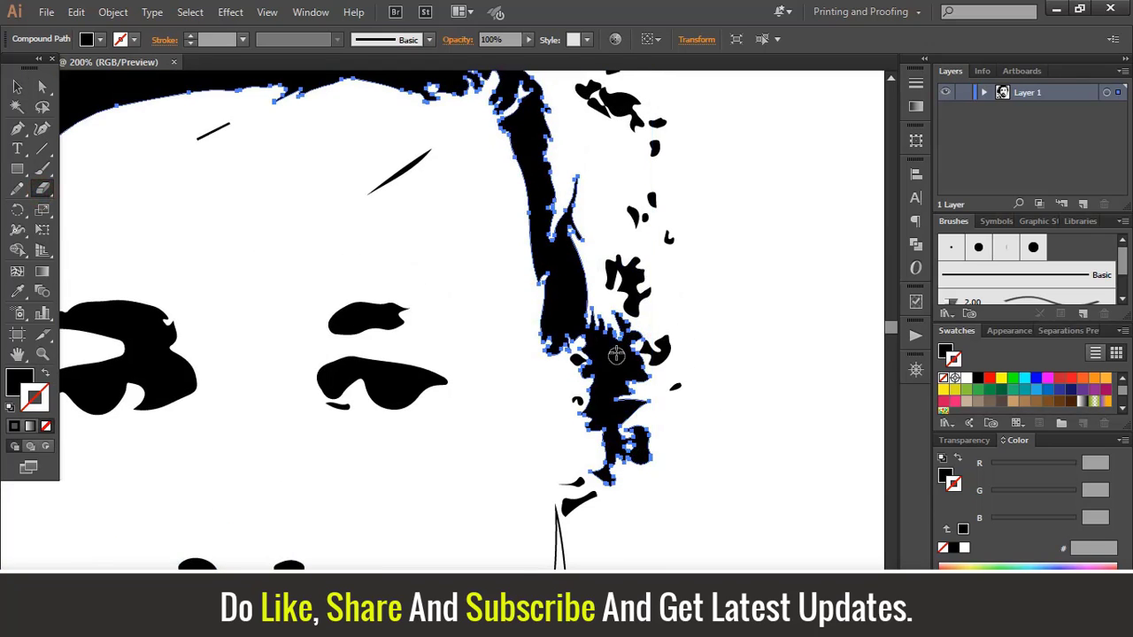
{"action": "left_click_drag", "start_coordinate": [599, 316], "coordinate": [572, 361]}
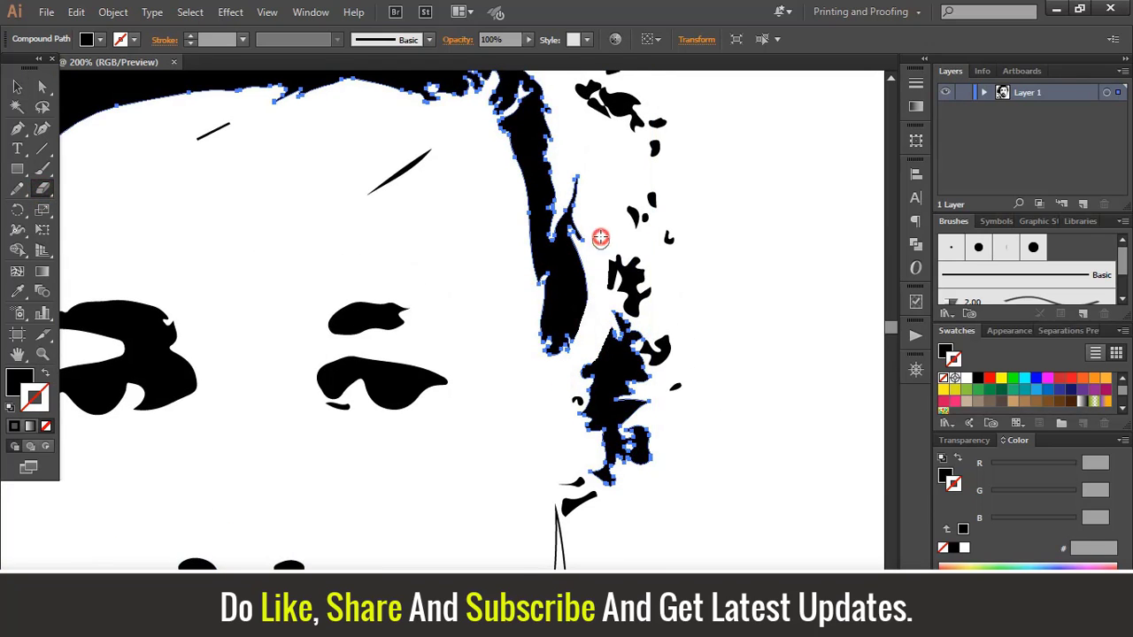
{"action": "left_click_drag", "start_coordinate": [589, 177], "coordinate": [547, 288]}
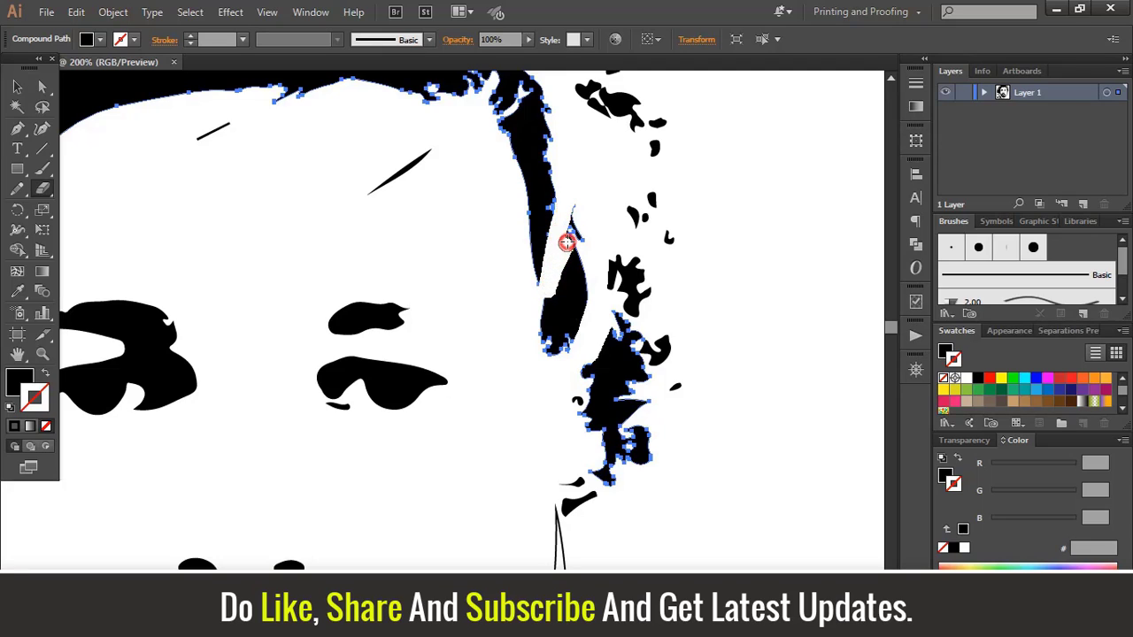
{"action": "mouse_move", "coordinate": [577, 217]}
{"action": "left_mouse_down"}
{"action": "mouse_move", "coordinate": [556, 279]}
{"action": "mouse_move", "coordinate": [564, 342]}
{"action": "mouse_move", "coordinate": [630, 218]}
{"action": "mouse_move", "coordinate": [614, 360]}
{"action": "mouse_move", "coordinate": [624, 312]}
{"action": "mouse_move", "coordinate": [581, 362]}
{"action": "mouse_move", "coordinate": [587, 407]}
{"action": "mouse_move", "coordinate": [607, 374]}
{"action": "mouse_move", "coordinate": [644, 365]}
{"action": "mouse_move", "coordinate": [678, 382]}
{"action": "mouse_move", "coordinate": [612, 435]}
{"action": "left_mouse_up"}
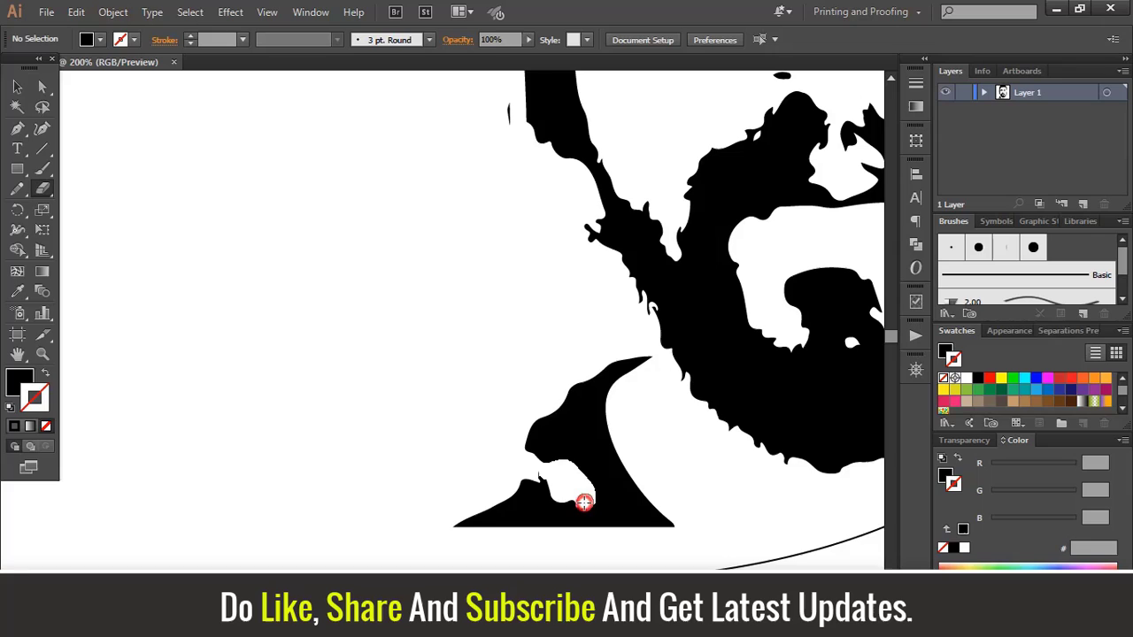
{"action": "left_click_drag", "start_coordinate": [572, 503], "coordinate": [519, 470]}
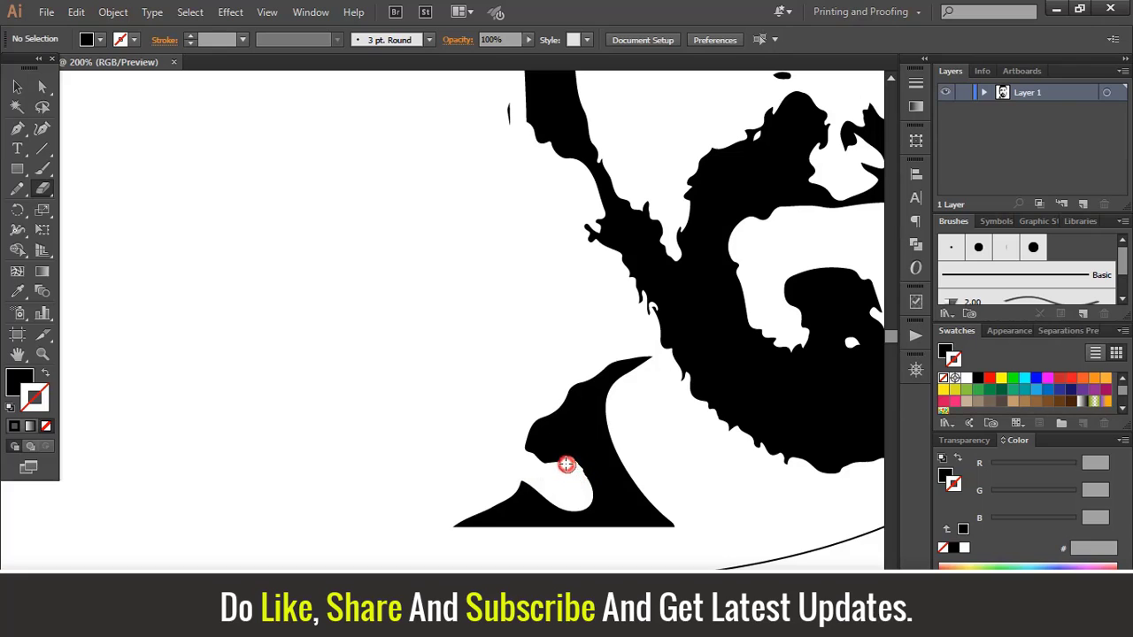
{"action": "left_click_drag", "start_coordinate": [567, 464], "coordinate": [495, 458]}
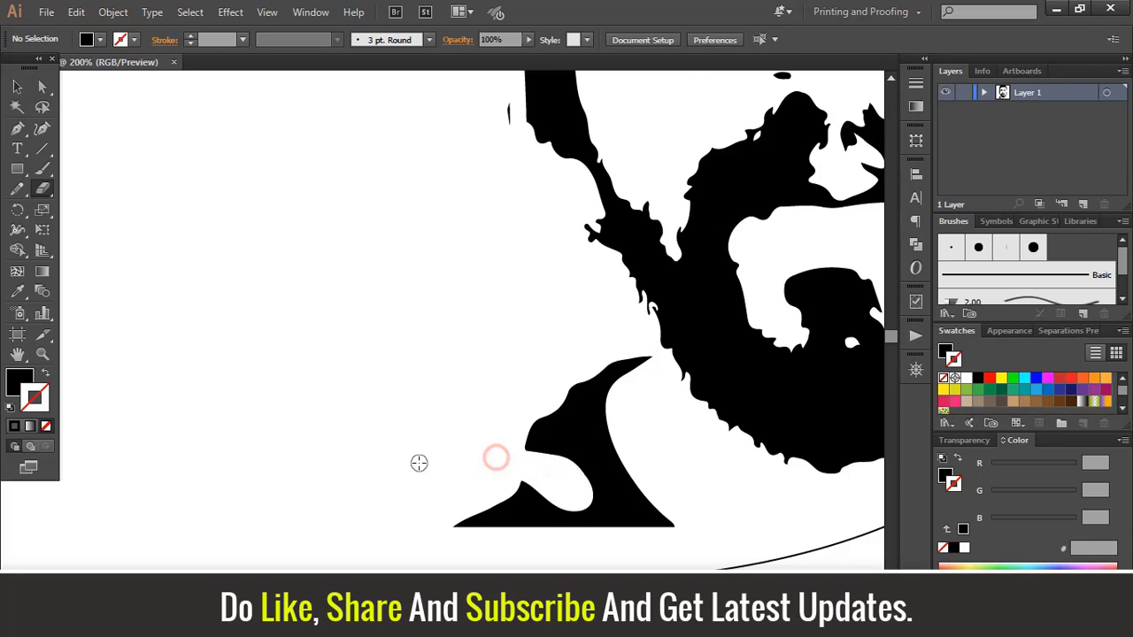
- Trim small bumps off the left edge of the hair strip to smooth it
{"action": "scroll", "coordinate": [513, 262], "scroll_direction": "up", "scroll_amount": 5}
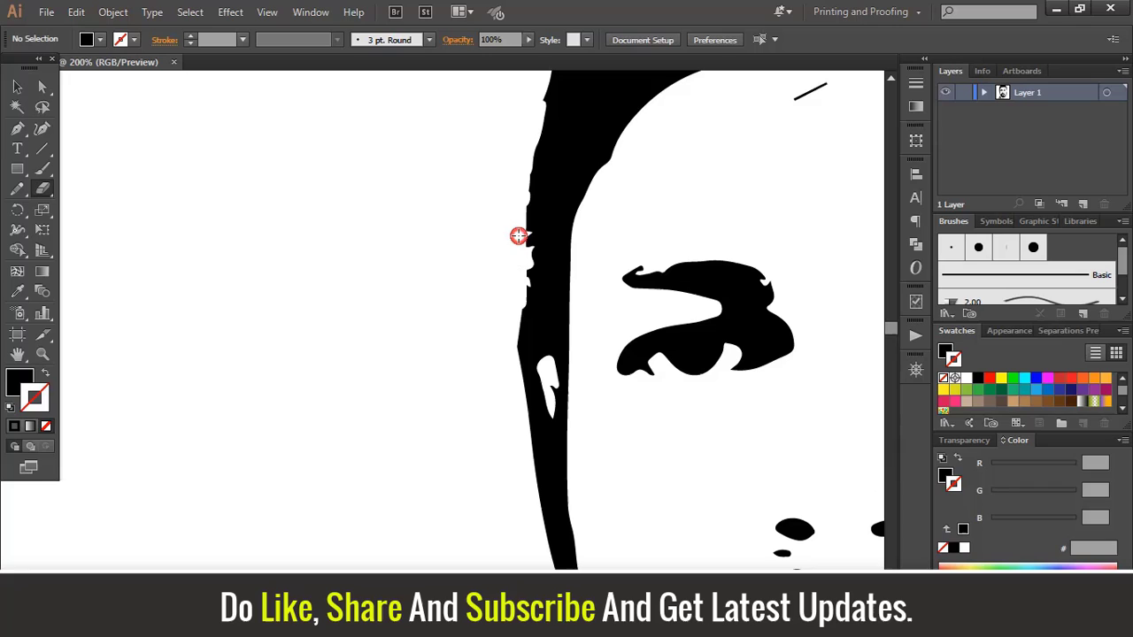
{"action": "mouse_move", "coordinate": [521, 238]}
{"action": "left_mouse_down"}
{"action": "mouse_move", "coordinate": [516, 207]}
{"action": "mouse_move", "coordinate": [544, 379]}
{"action": "mouse_move", "coordinate": [549, 504]}
{"action": "mouse_move", "coordinate": [536, 563]}
{"action": "left_mouse_up"}
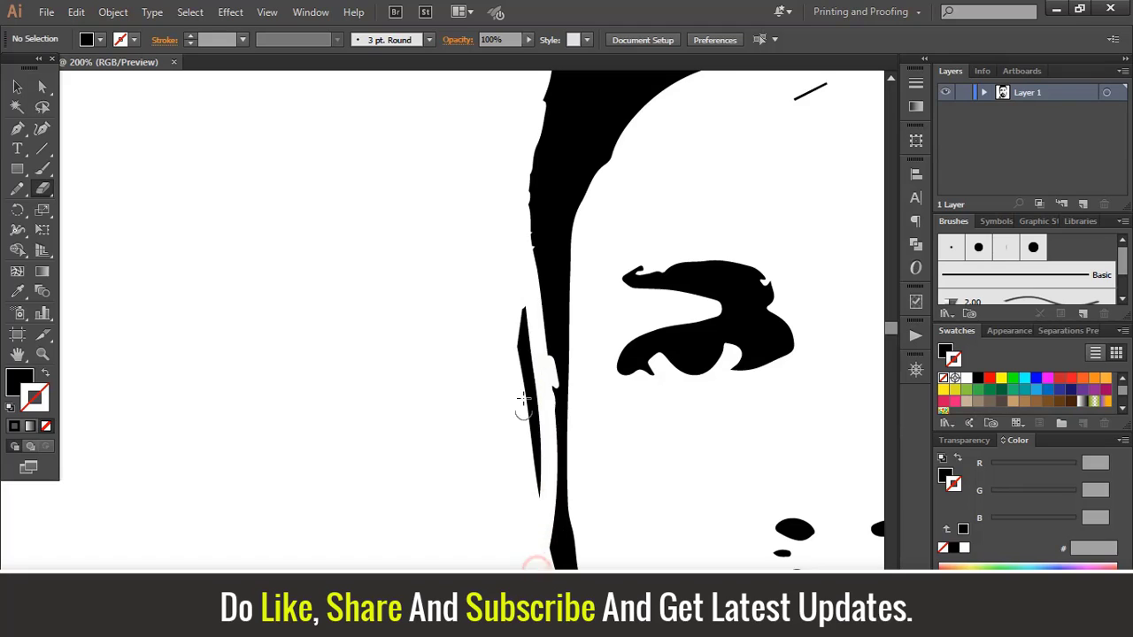
{"action": "left_click_drag", "start_coordinate": [520, 327], "coordinate": [536, 480]}
{"action": "scroll", "coordinate": [527, 327], "scroll_direction": "down", "scroll_amount": 3}
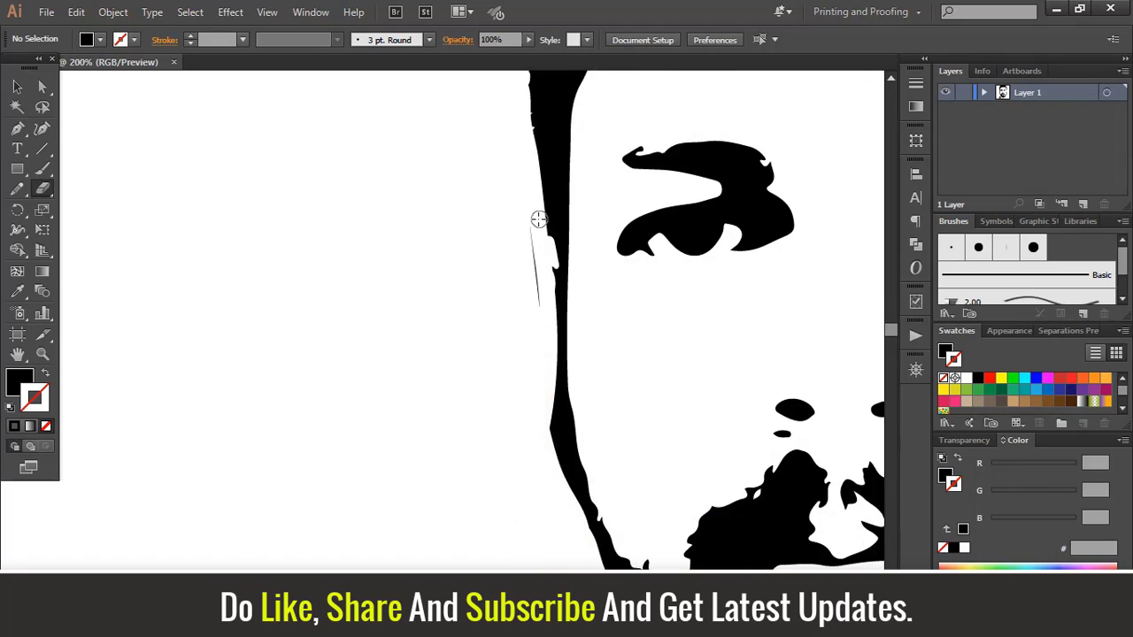
{"action": "left_click_drag", "start_coordinate": [539, 222], "coordinate": [533, 333]}
{"action": "scroll", "coordinate": [493, 420], "scroll_direction": "down", "scroll_amount": 3}
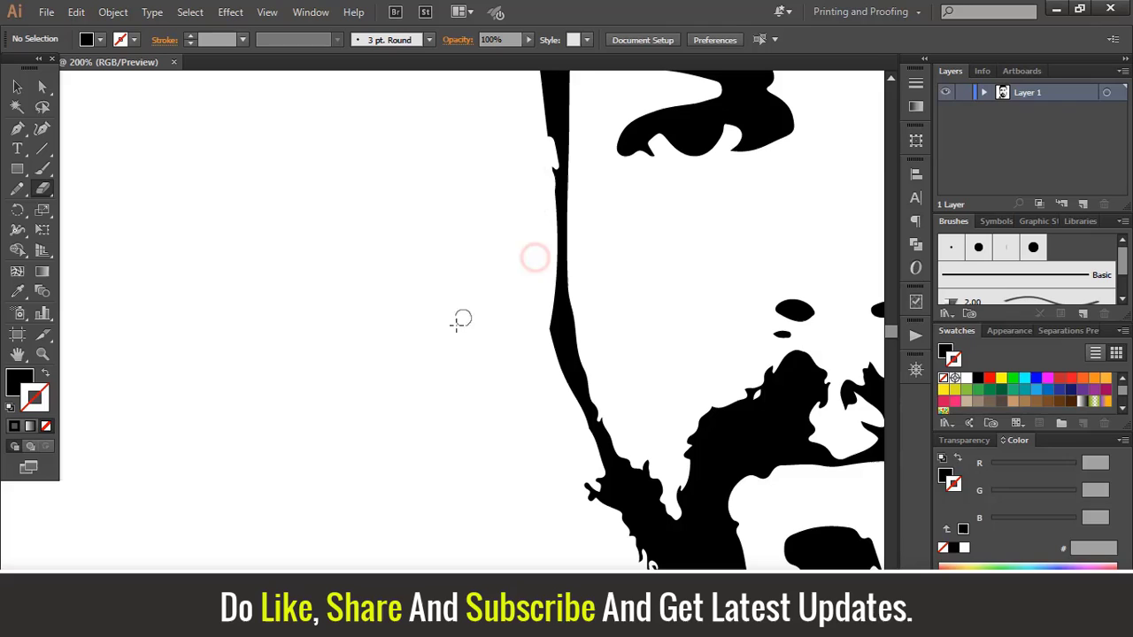
{"action": "mouse_move", "coordinate": [584, 443]}
{"action": "left_mouse_down"}
{"action": "mouse_move", "coordinate": [557, 337]}
{"action": "mouse_move", "coordinate": [551, 233]}
{"action": "mouse_move", "coordinate": [543, 213]}
{"action": "mouse_move", "coordinate": [519, 202]}
{"action": "left_mouse_up"}
{"action": "scroll", "coordinate": [478, 291], "scroll_direction": "up", "scroll_amount": 4}
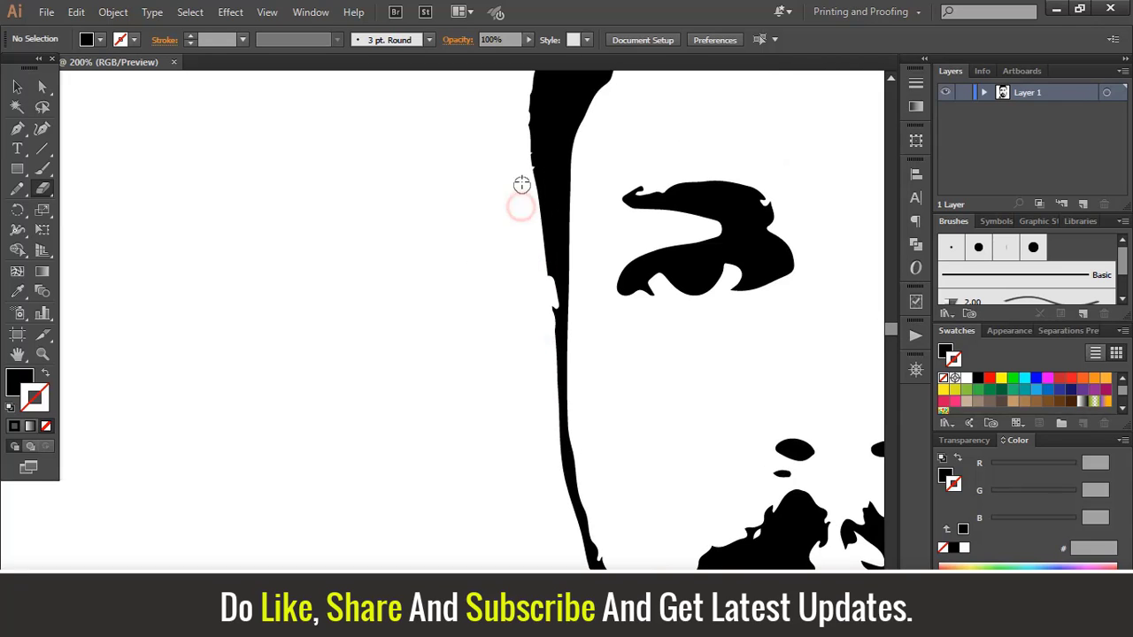
{"action": "mouse_move", "coordinate": [516, 112]}
{"action": "left_mouse_down"}
{"action": "mouse_move", "coordinate": [551, 298]}
{"action": "mouse_move", "coordinate": [549, 437]}
{"action": "left_mouse_up"}
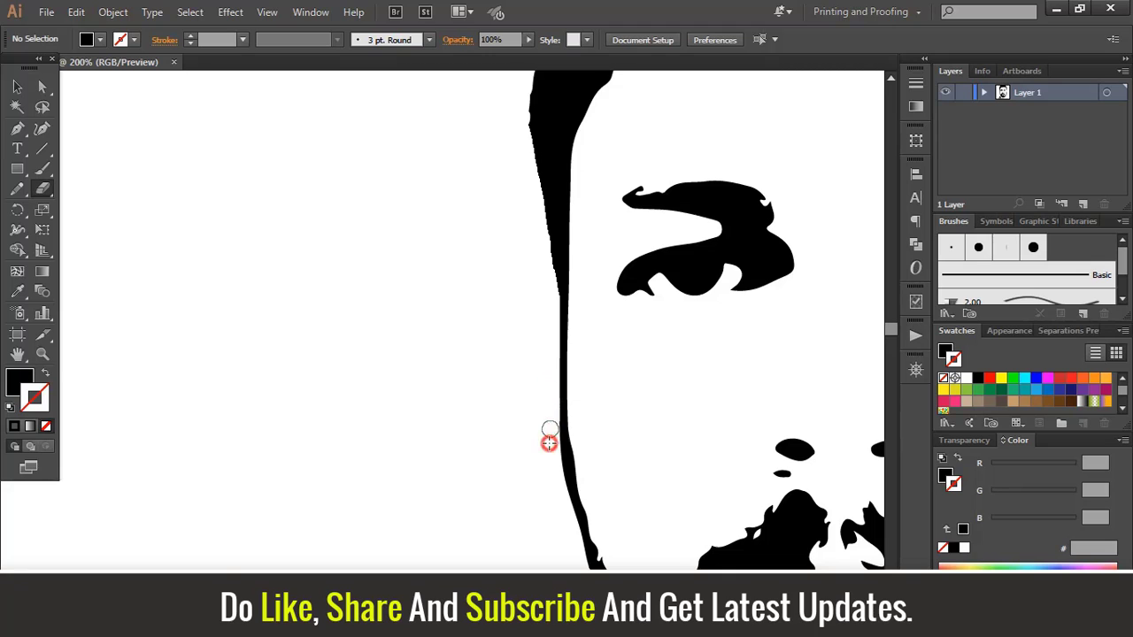
- Smooth the hair's left outer edge, inner edge and hairline above the forehead with the Smooth Tool
{"action": "scroll", "coordinate": [443, 354], "scroll_direction": "left", "scroll_amount": 5}
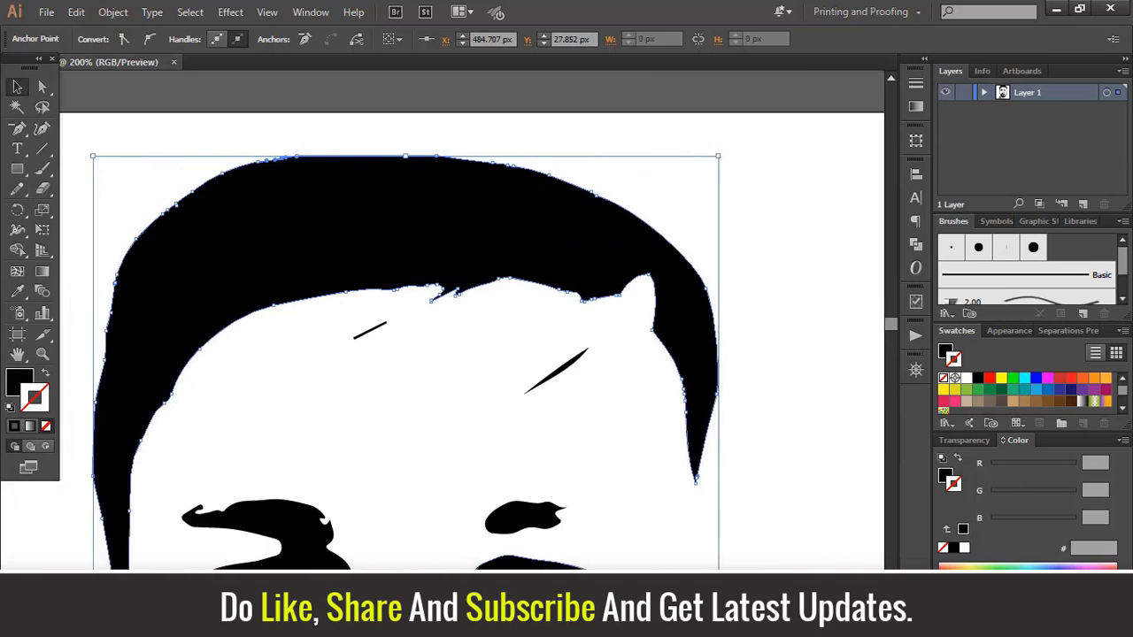
{"action": "left_click", "coordinate": [16, 187]}
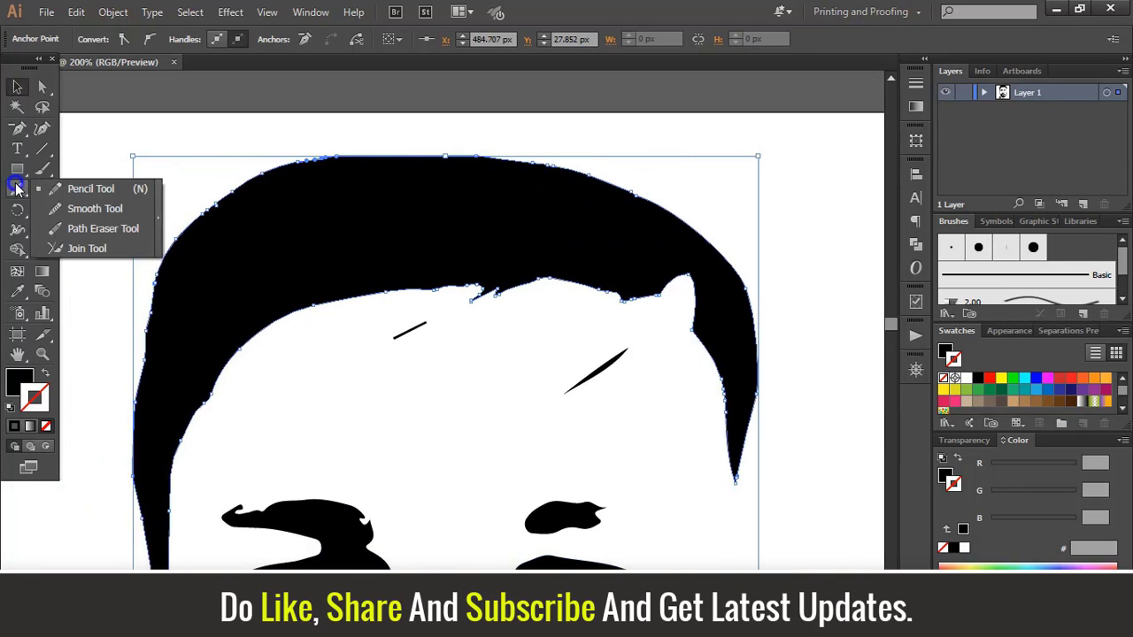
{"action": "left_click", "coordinate": [89, 208]}
{"action": "mouse_move", "coordinate": [326, 155]}
{"action": "left_mouse_down"}
{"action": "mouse_move", "coordinate": [190, 236]}
{"action": "mouse_move", "coordinate": [151, 362]}
{"action": "mouse_move", "coordinate": [139, 463]}
{"action": "left_mouse_up"}
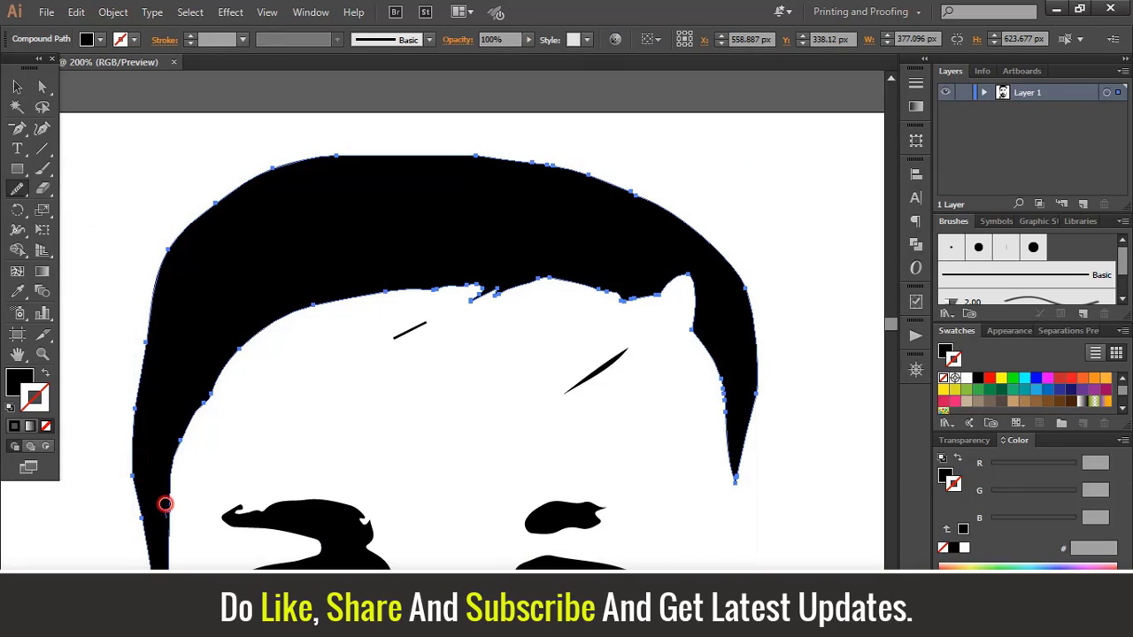
{"action": "mouse_move", "coordinate": [166, 504]}
{"action": "left_mouse_down"}
{"action": "mouse_move", "coordinate": [222, 375]}
{"action": "mouse_move", "coordinate": [256, 329]}
{"action": "left_mouse_up"}
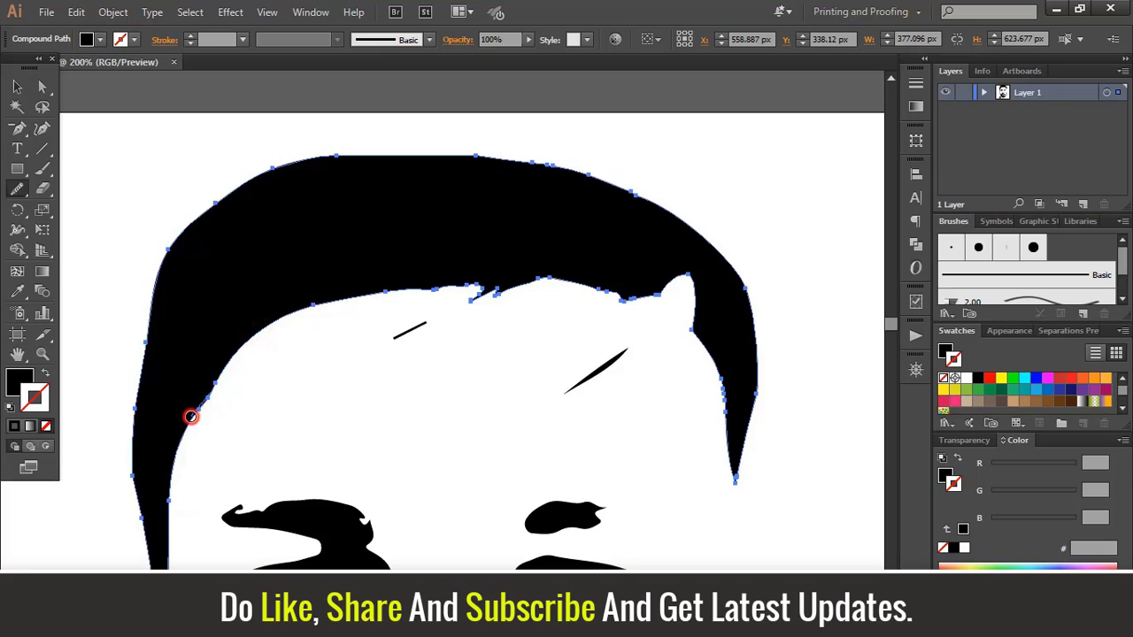
{"action": "left_click_drag", "start_coordinate": [190, 416], "coordinate": [175, 460]}
{"action": "left_click_drag", "start_coordinate": [454, 281], "coordinate": [459, 293]}
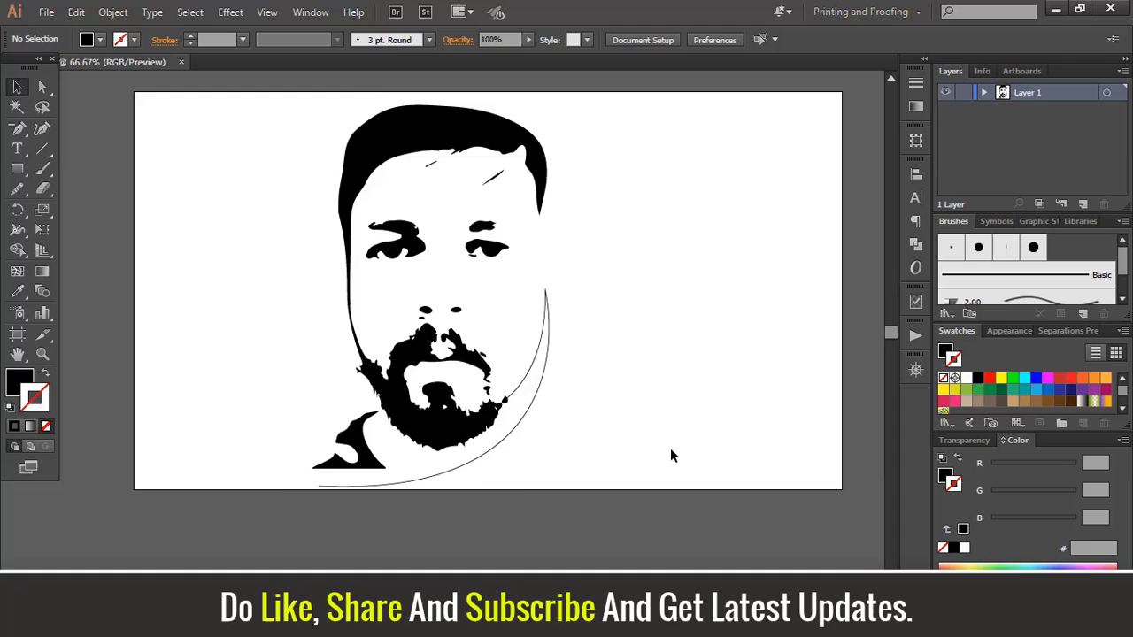
- Set the jaw curve's stroke to 9 pt with a tapered width profile
{"action": "key", "text": "ctrl+plus"}
{"action": "key", "text": "ctrl+plus"}
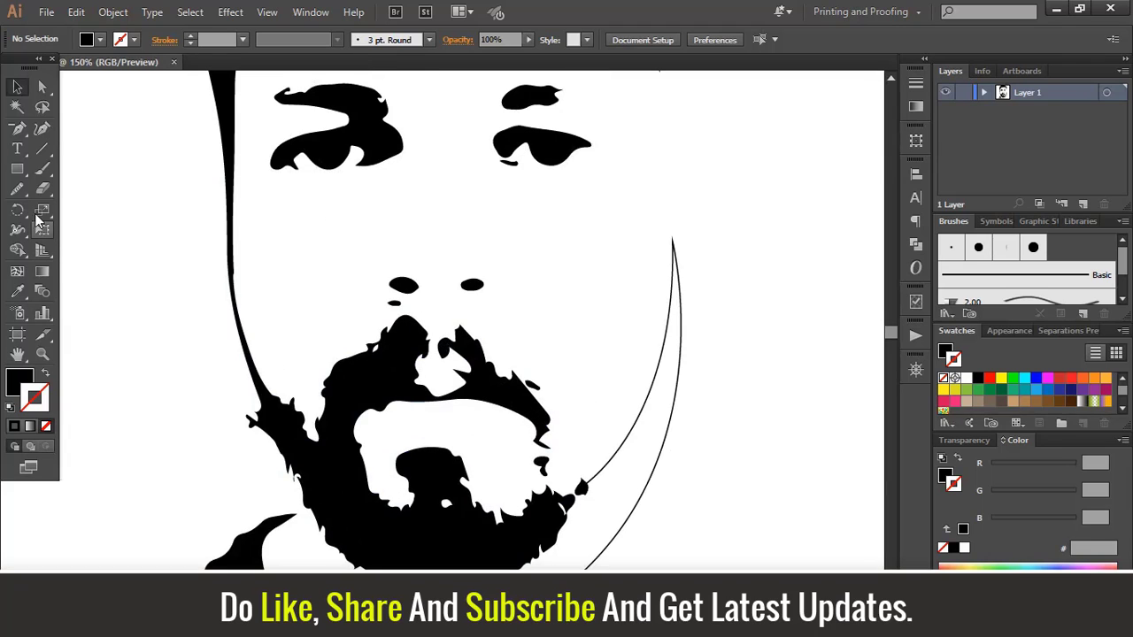
{"action": "left_click", "coordinate": [43, 189]}
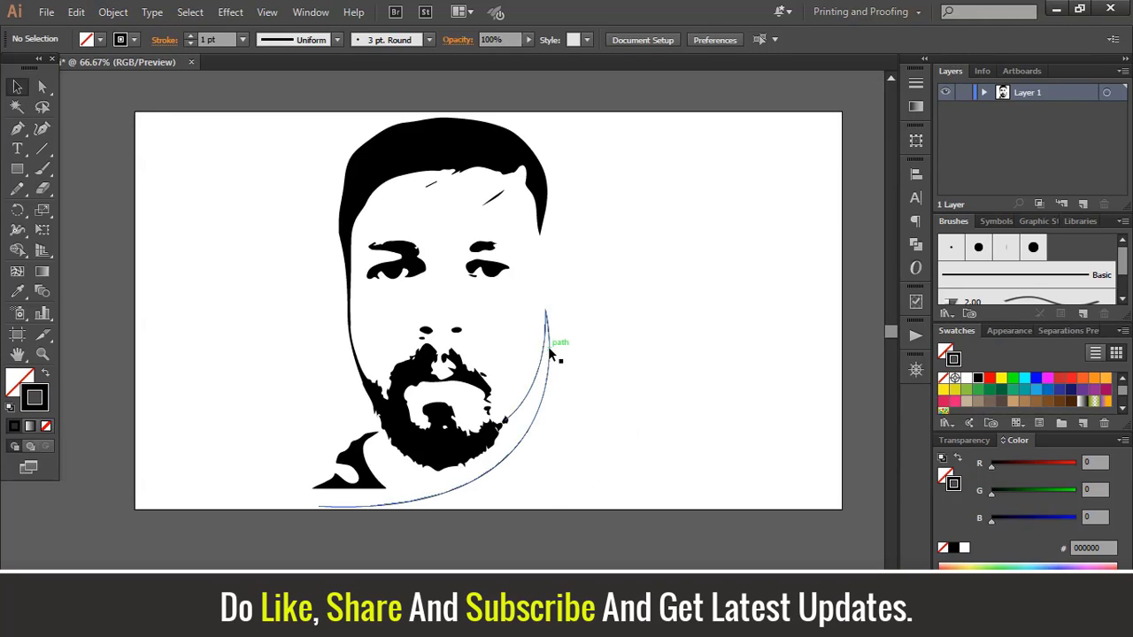
{"action": "left_click", "coordinate": [549, 350]}
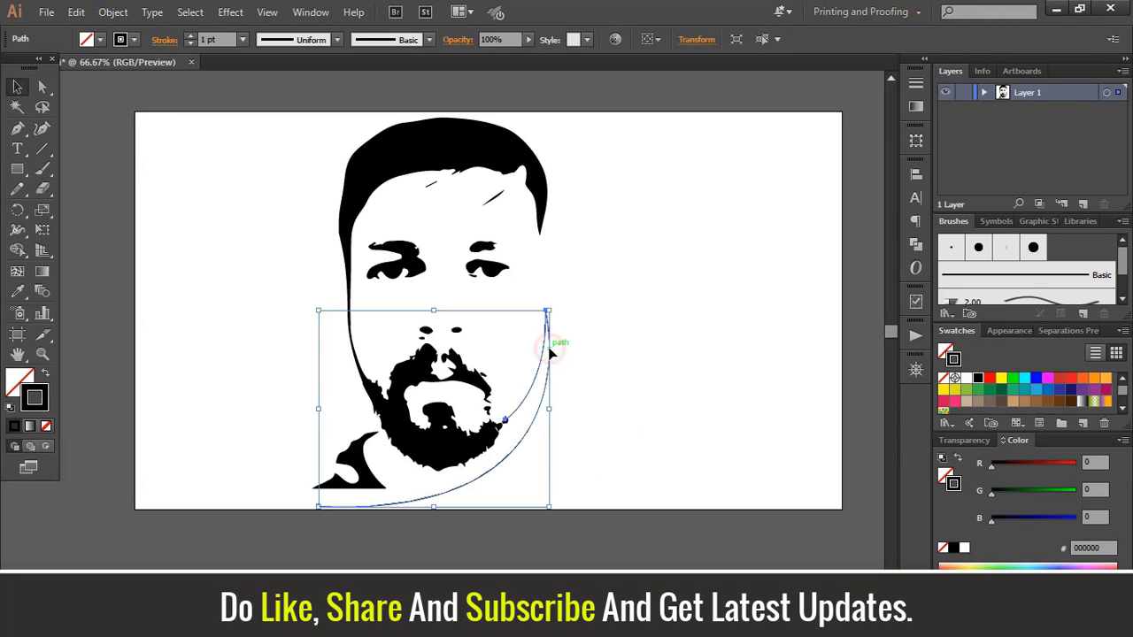
{"action": "left_click", "coordinate": [190, 36]}
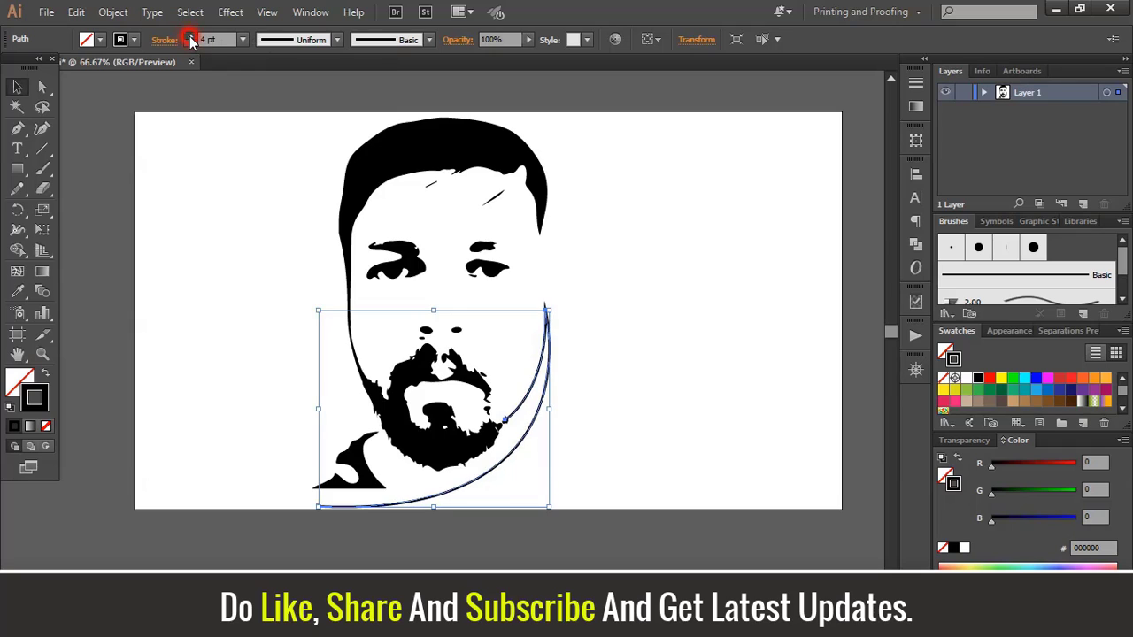
{"action": "left_click", "coordinate": [190, 37]}
{"action": "left_click", "coordinate": [190, 37]}
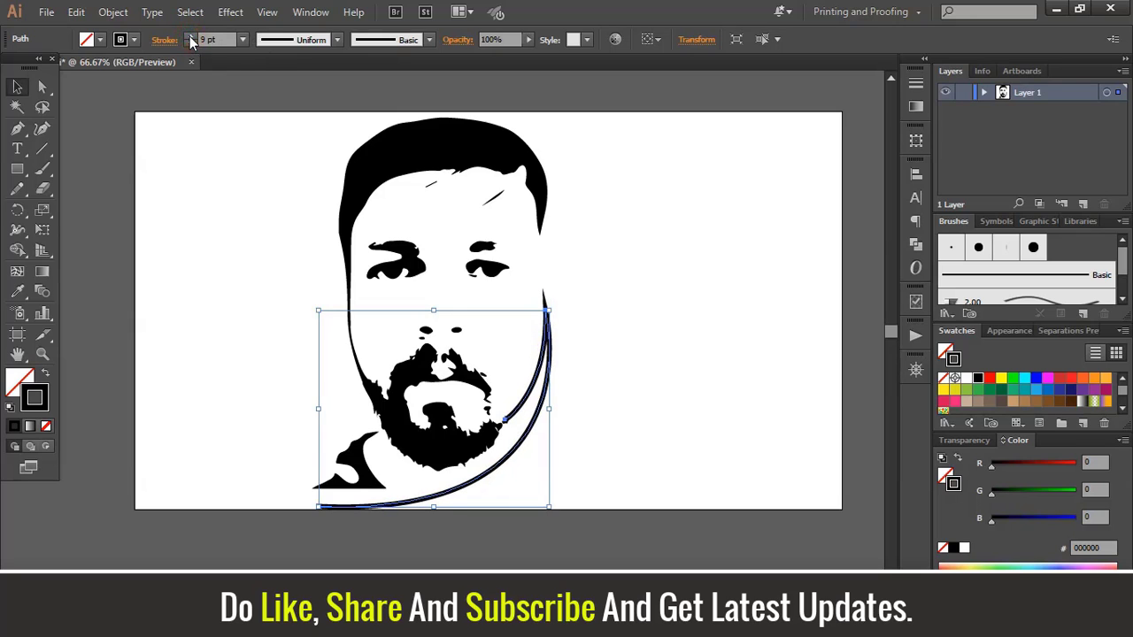
{"action": "left_click", "coordinate": [337, 40]}
{"action": "left_click", "coordinate": [285, 171]}
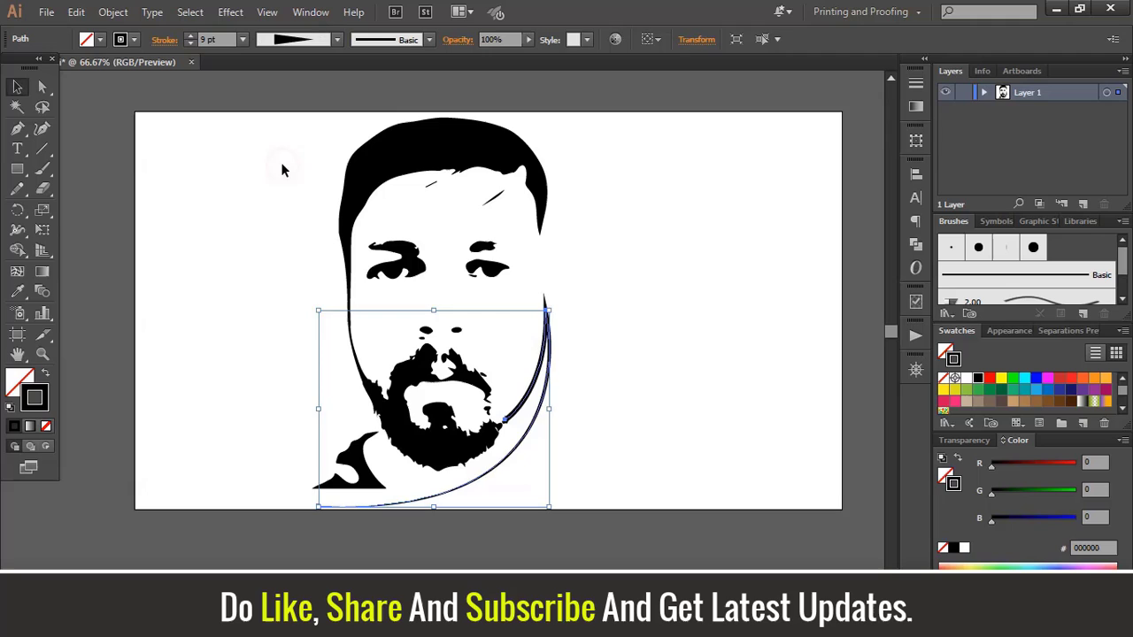
{"action": "left_click", "coordinate": [623, 355]}
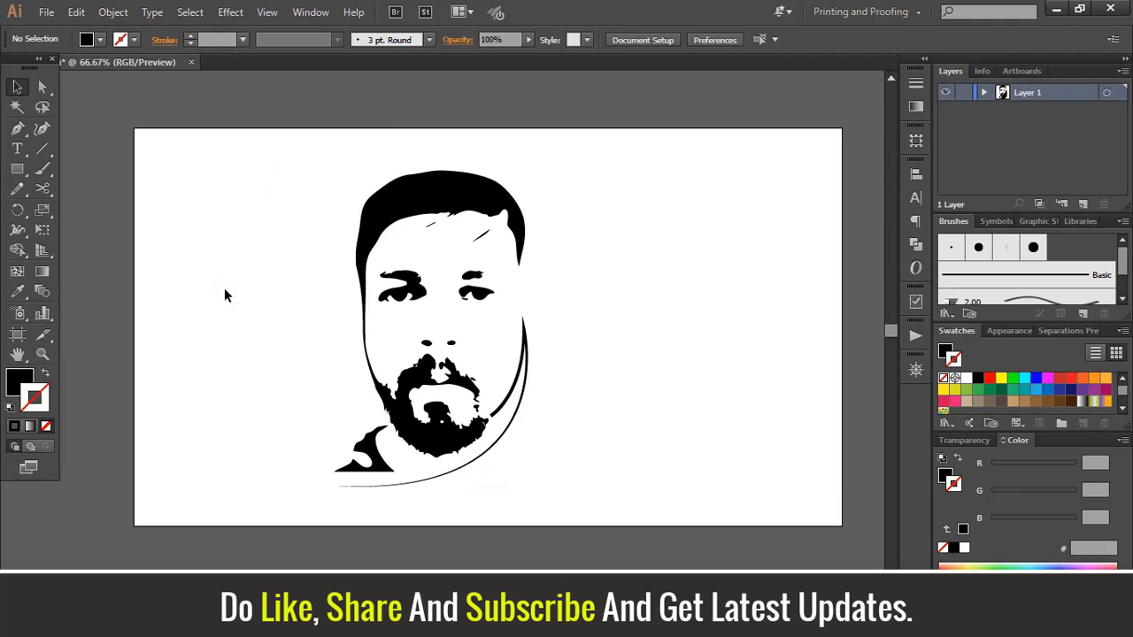
- Draw a second Pen path from below the chin to a curved anchor beside the face
{"action": "left_click", "coordinate": [17, 128]}
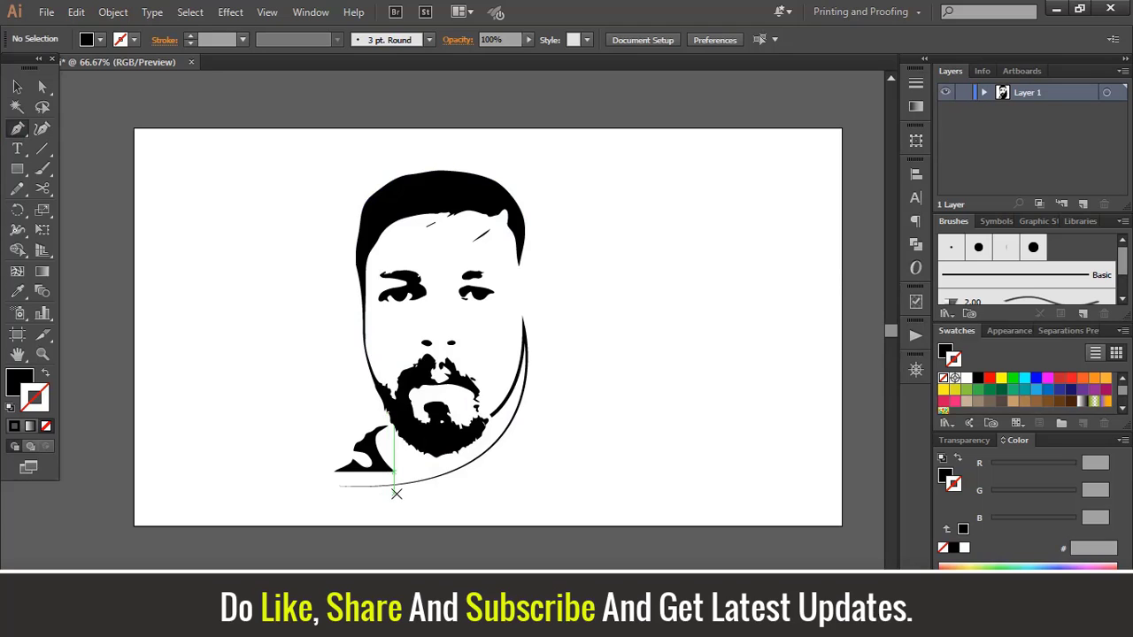
{"action": "left_click", "coordinate": [394, 494]}
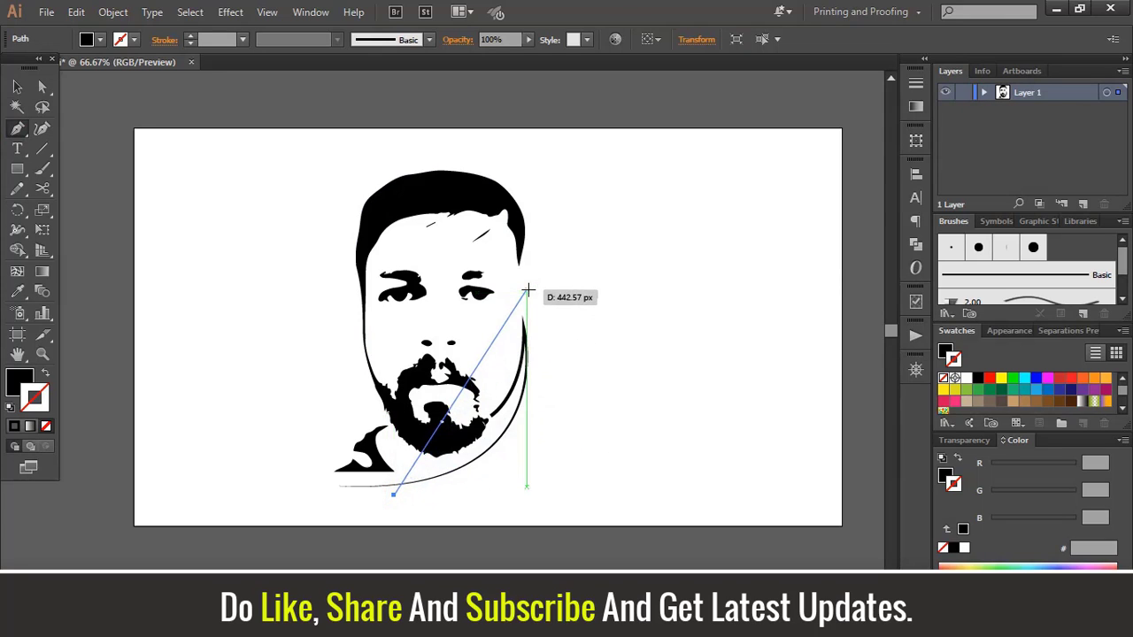
{"action": "mouse_move", "coordinate": [532, 281]}
{"action": "left_mouse_down"}
{"action": "mouse_move", "coordinate": [501, 108]}
{"action": "mouse_move", "coordinate": [464, 133]}
{"action": "mouse_move", "coordinate": [455, 201]}
{"action": "mouse_move", "coordinate": [466, 235]}
{"action": "mouse_move", "coordinate": [484, 187]}
{"action": "mouse_move", "coordinate": [478, 218]}
{"action": "left_mouse_up"}
{"action": "scroll", "coordinate": [531, 284], "scroll_direction": "down", "scroll_amount": 2}
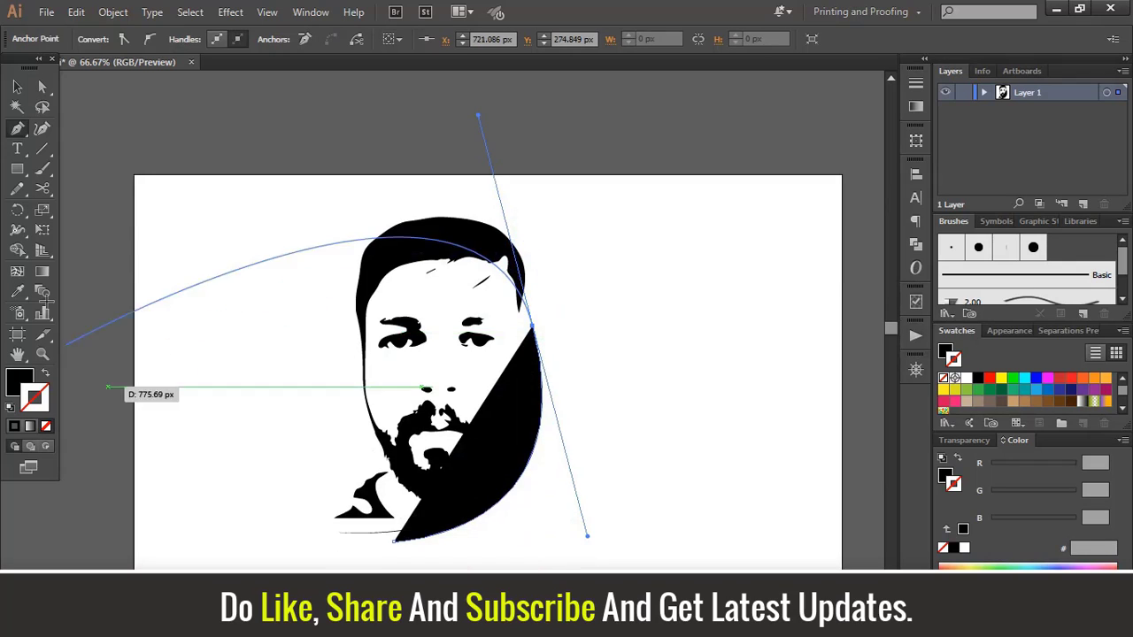
- Give the new path no fill and a black stroke
{"action": "left_click", "coordinate": [16, 82]}
{"action": "left_click", "coordinate": [46, 427]}
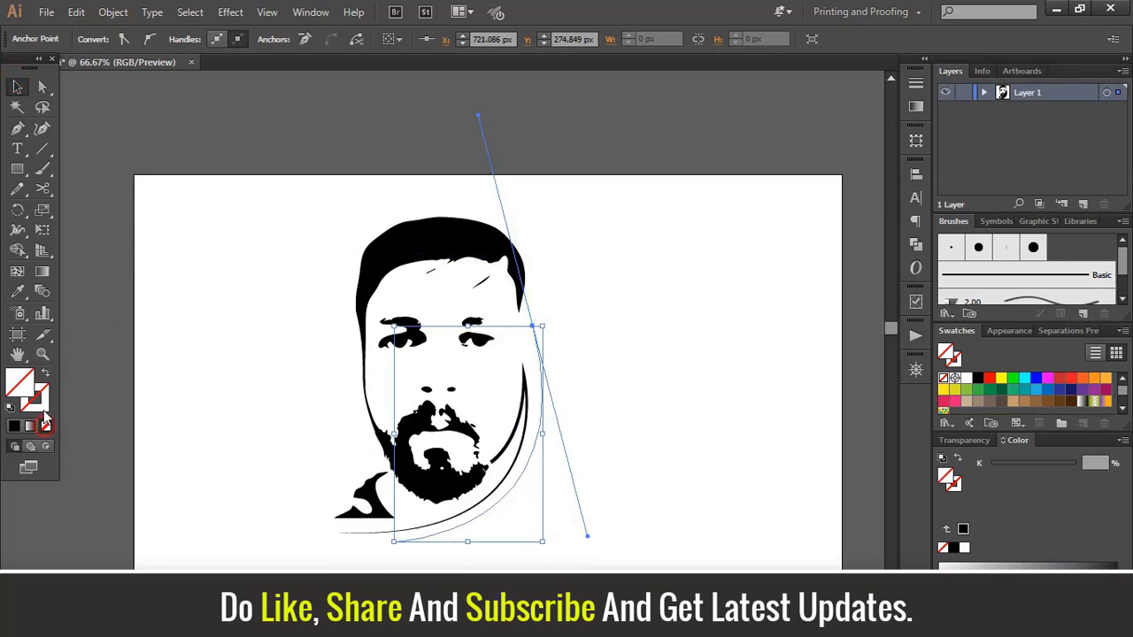
{"action": "left_click", "coordinate": [15, 427]}
{"action": "left_click", "coordinate": [264, 467]}
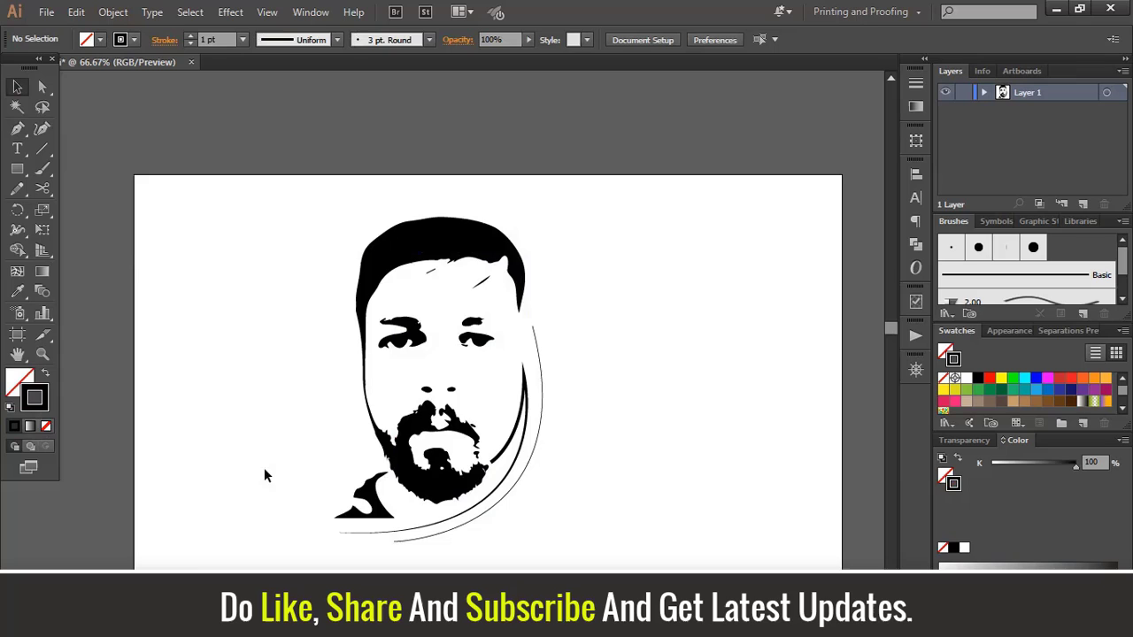
- Reshape the thin curve by pulling its bottom anchor handle and nudging it left and up
{"action": "left_click", "coordinate": [534, 437]}
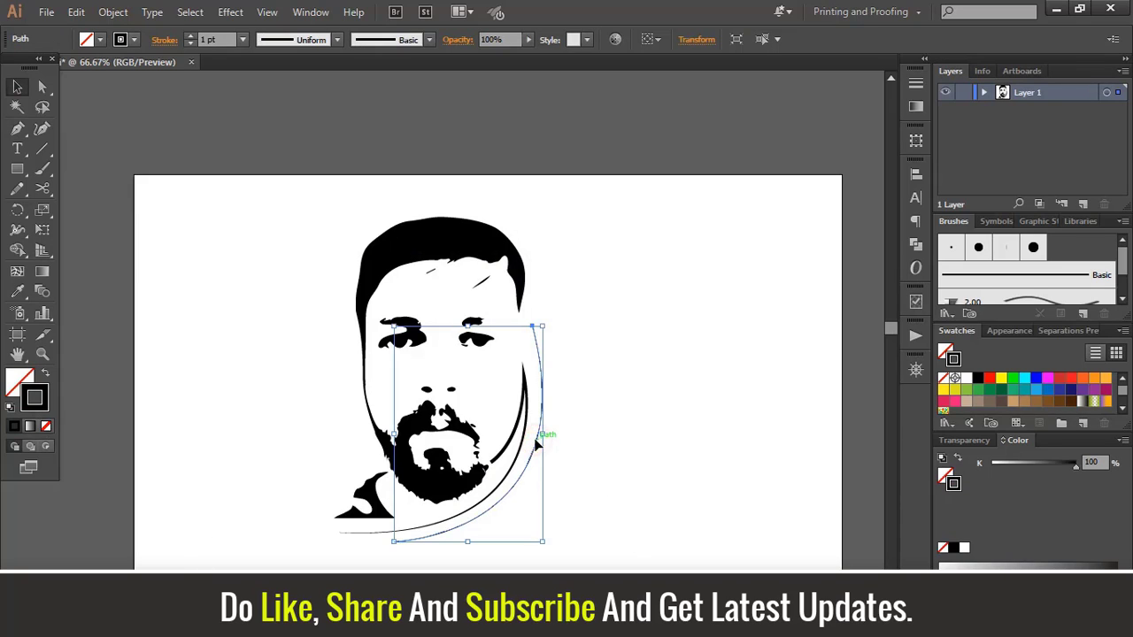
{"action": "left_click", "coordinate": [42, 86]}
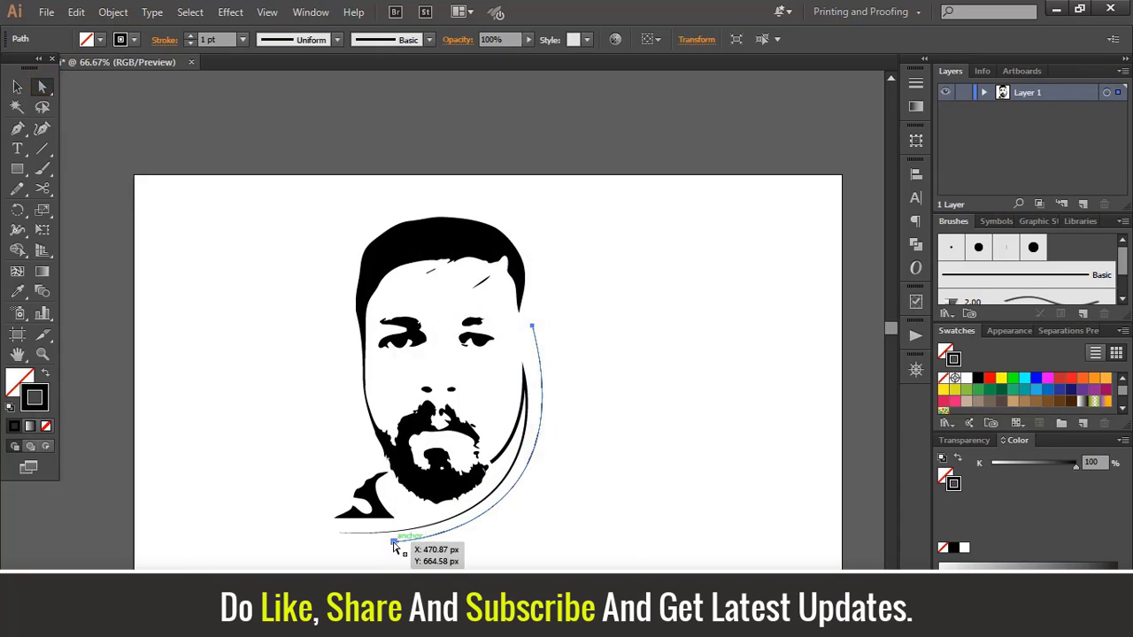
{"action": "left_click", "coordinate": [393, 541]}
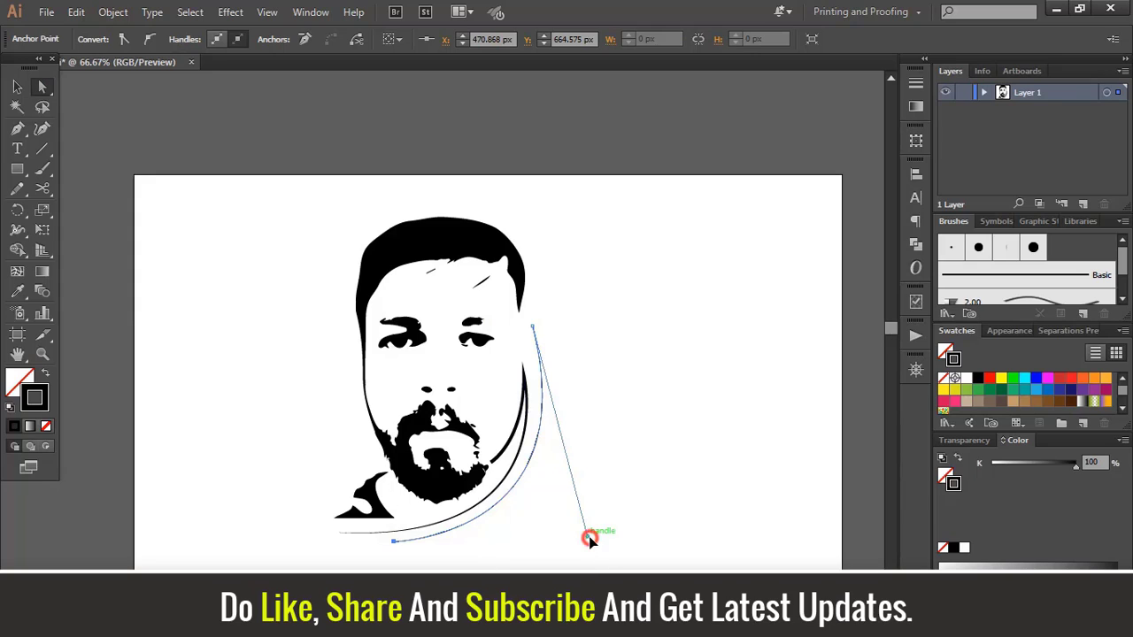
{"action": "left_click_drag", "start_coordinate": [590, 539], "coordinate": [595, 544]}
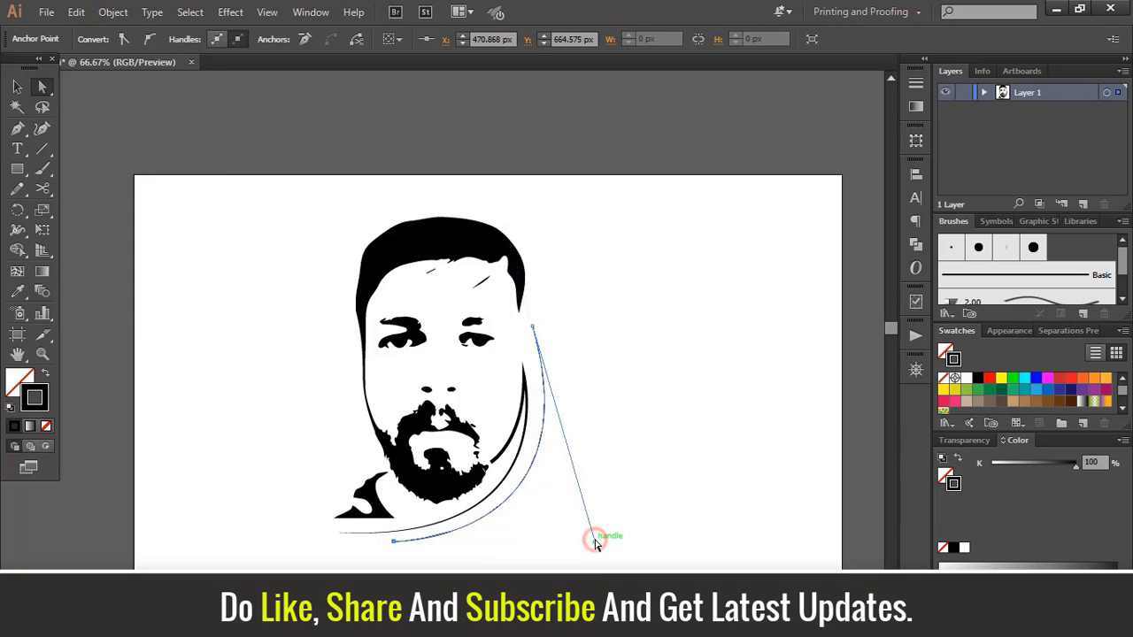
{"action": "left_click", "coordinate": [17, 87]}
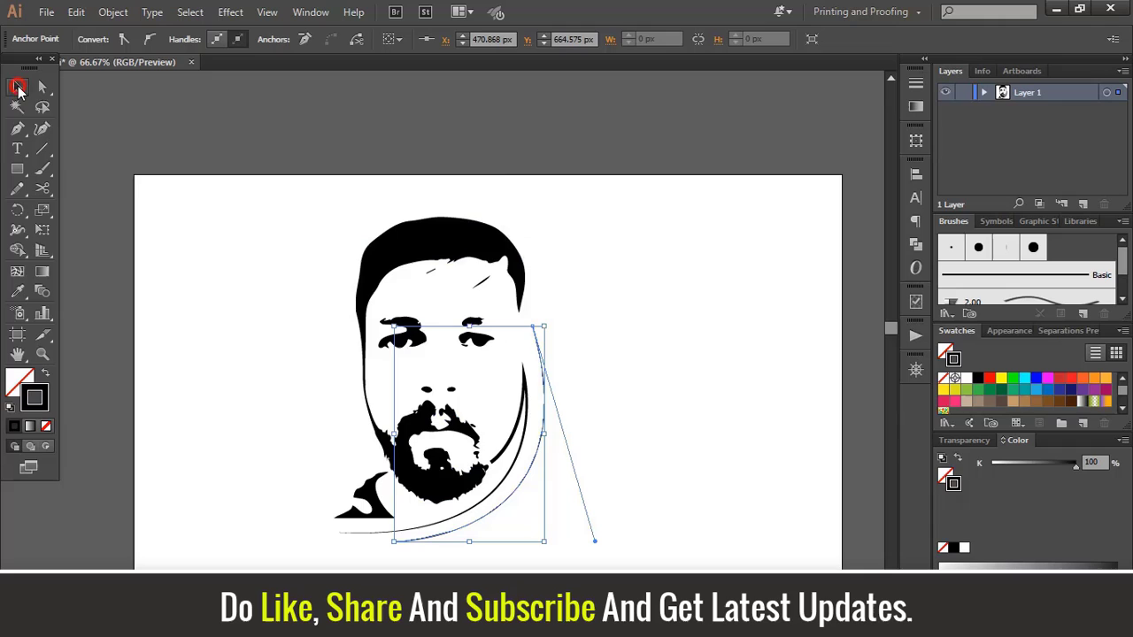
{"action": "left_click", "coordinate": [754, 474]}
{"action": "left_click", "coordinate": [544, 440]}
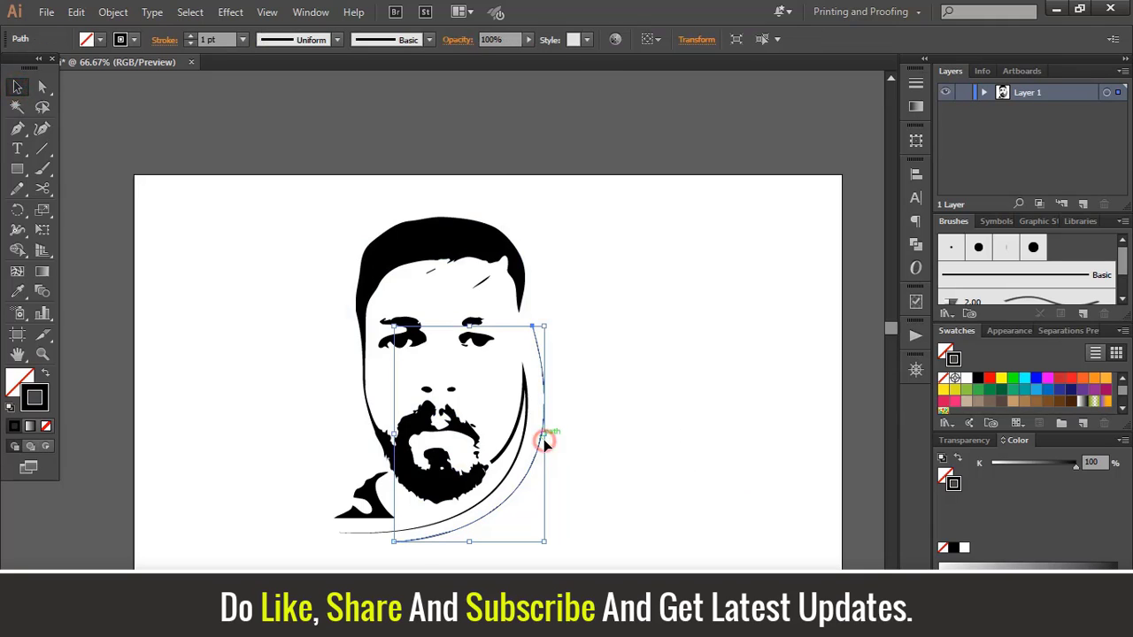
{"action": "key", "text": "Left"}
{"action": "key", "text": "Left"}
{"action": "key", "text": "Left"}
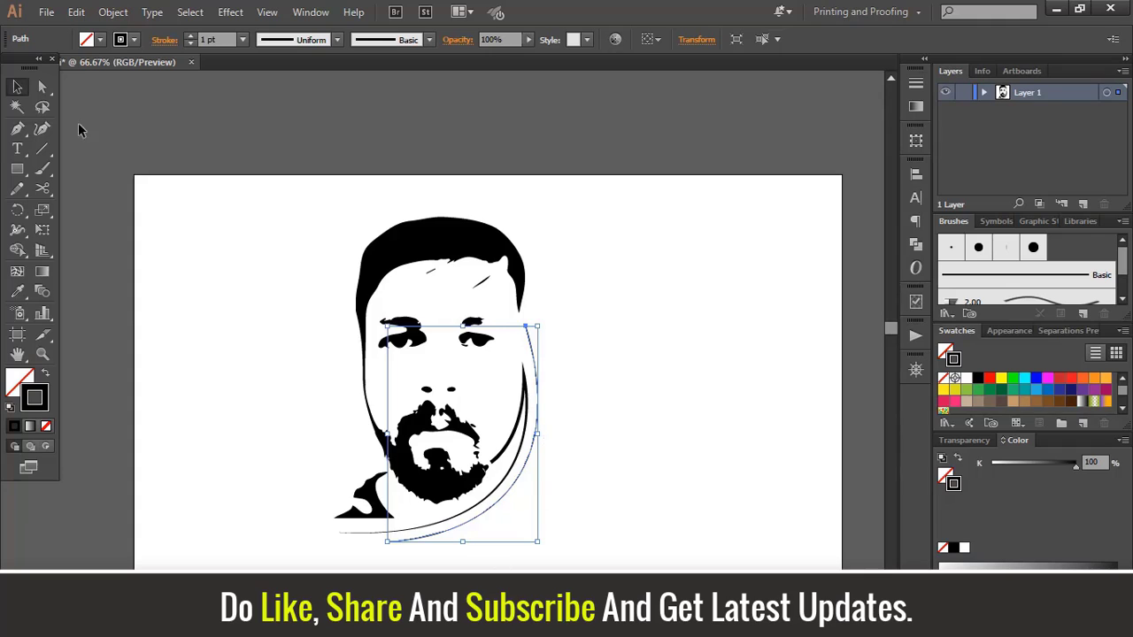
{"action": "left_click", "coordinate": [42, 86]}
{"action": "left_click", "coordinate": [386, 540]}
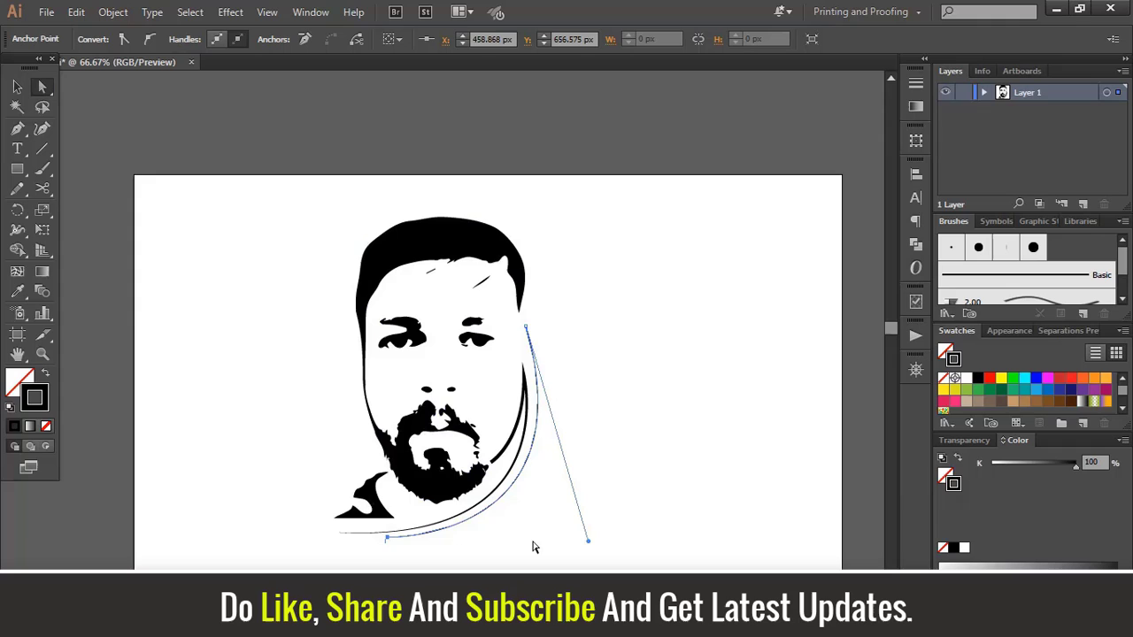
{"action": "key", "text": "Up"}
{"action": "key", "text": "Up"}
- Shift the thin curve right, stretch it down-left, and nudge it into place around the jaw
{"action": "left_click", "coordinate": [17, 86]}
{"action": "left_click", "coordinate": [285, 249]}
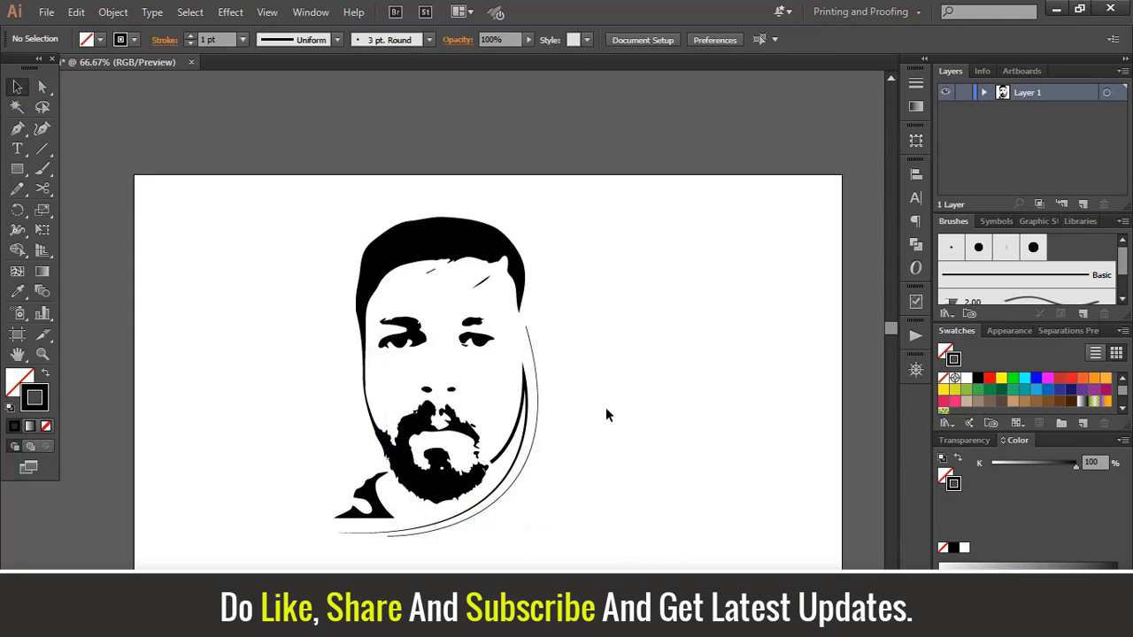
{"action": "left_click_drag", "start_coordinate": [535, 426], "coordinate": [560, 433]}
{"action": "scroll", "coordinate": [639, 429], "scroll_direction": "down", "scroll_amount": 2}
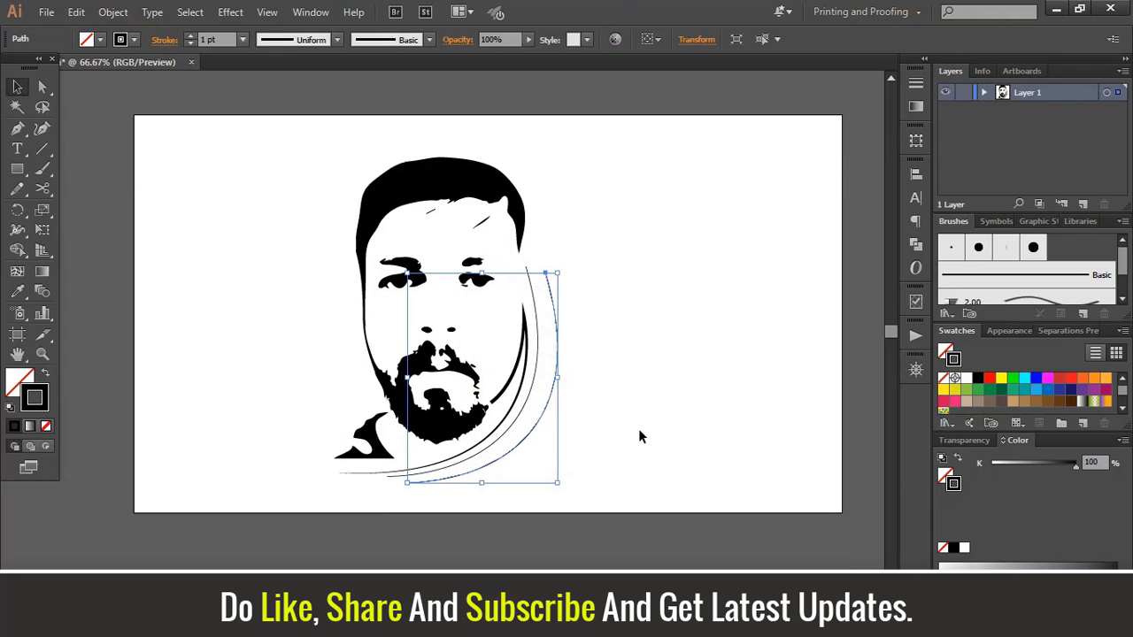
{"action": "left_click_drag", "start_coordinate": [408, 484], "coordinate": [402, 492]}
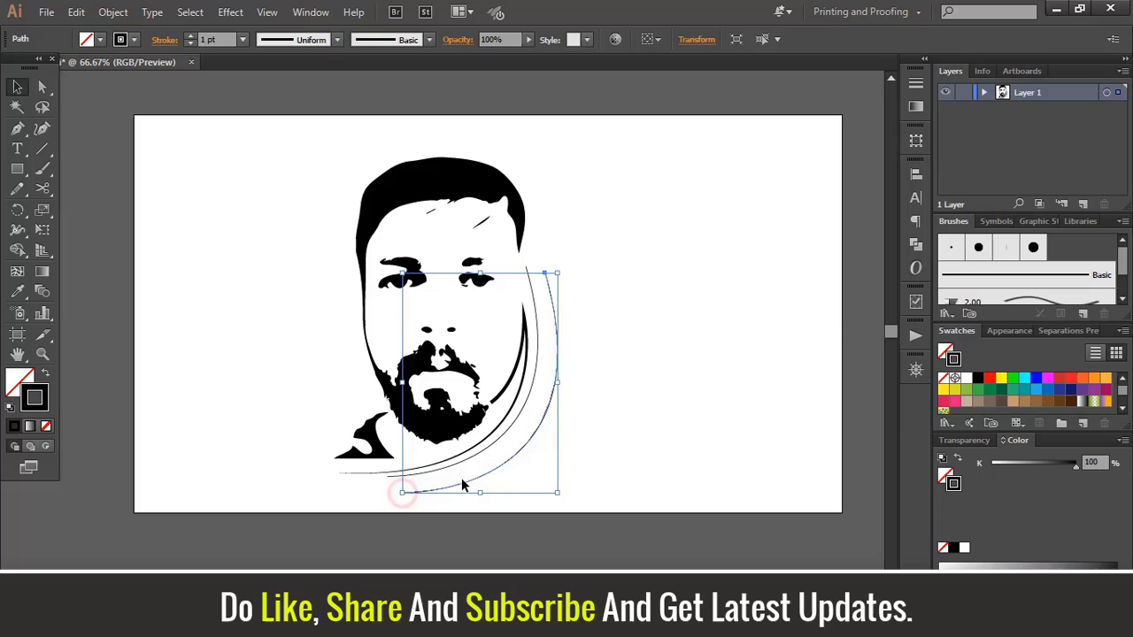
{"action": "key", "text": "Up"}
{"action": "key", "text": "Up"}
{"action": "key", "text": "Up"}
{"action": "key", "text": "Up"}
{"action": "key", "text": "Up"}
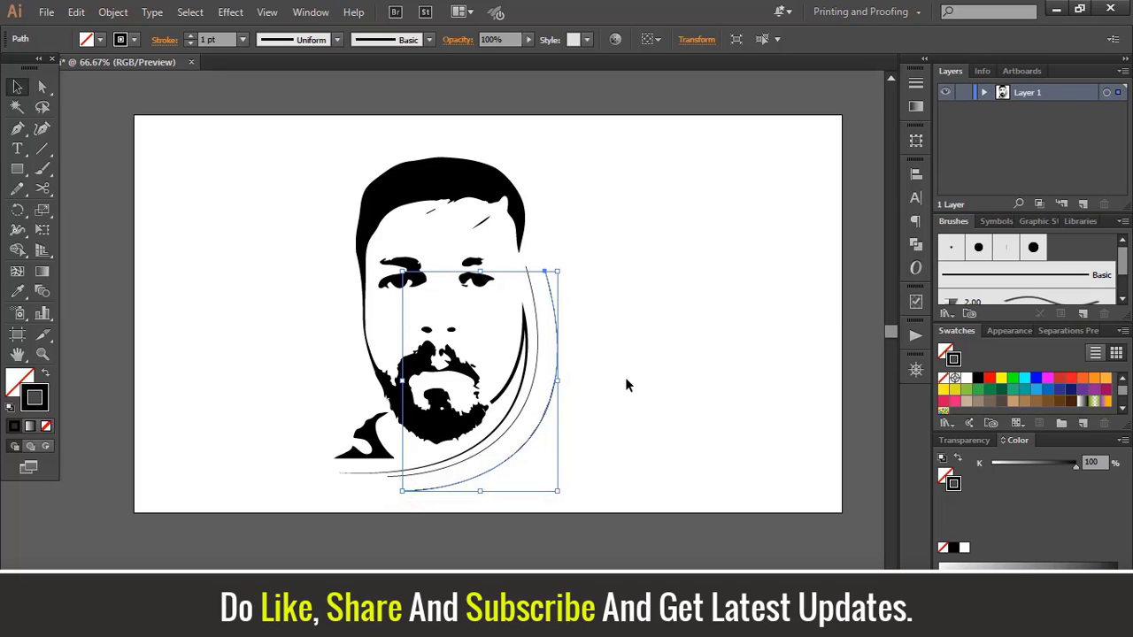
{"action": "key", "text": "Up"}
{"action": "key", "text": "Up"}
{"action": "key", "text": "Up"}
{"action": "key", "text": "Up"}
{"action": "key", "text": "Up"}
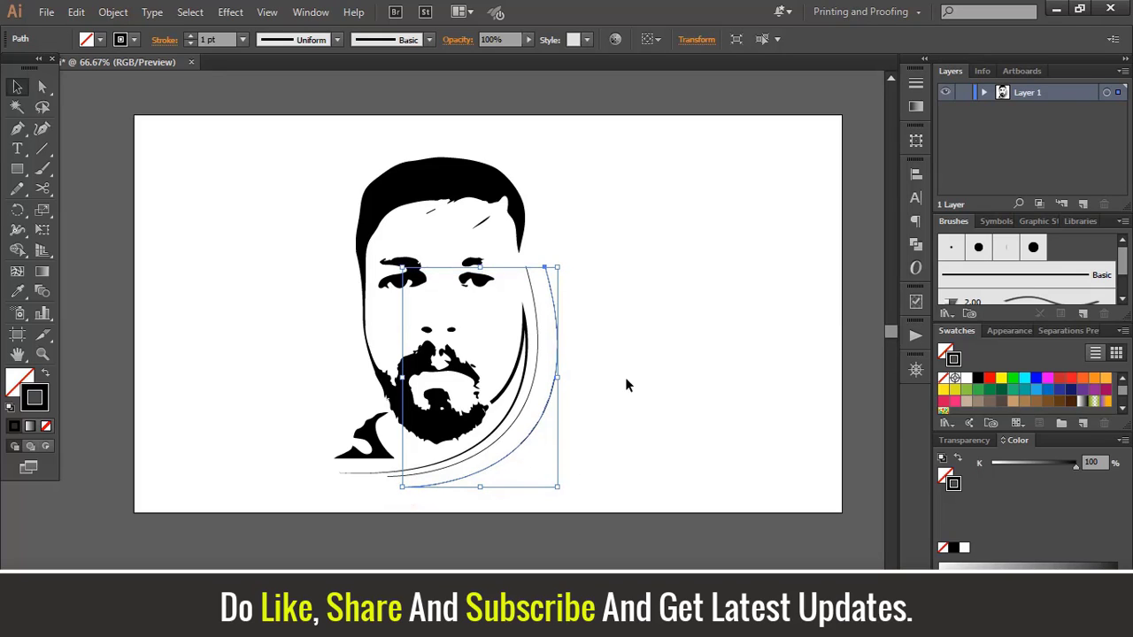
{"action": "key", "text": "Left"}
{"action": "key", "text": "Down"}
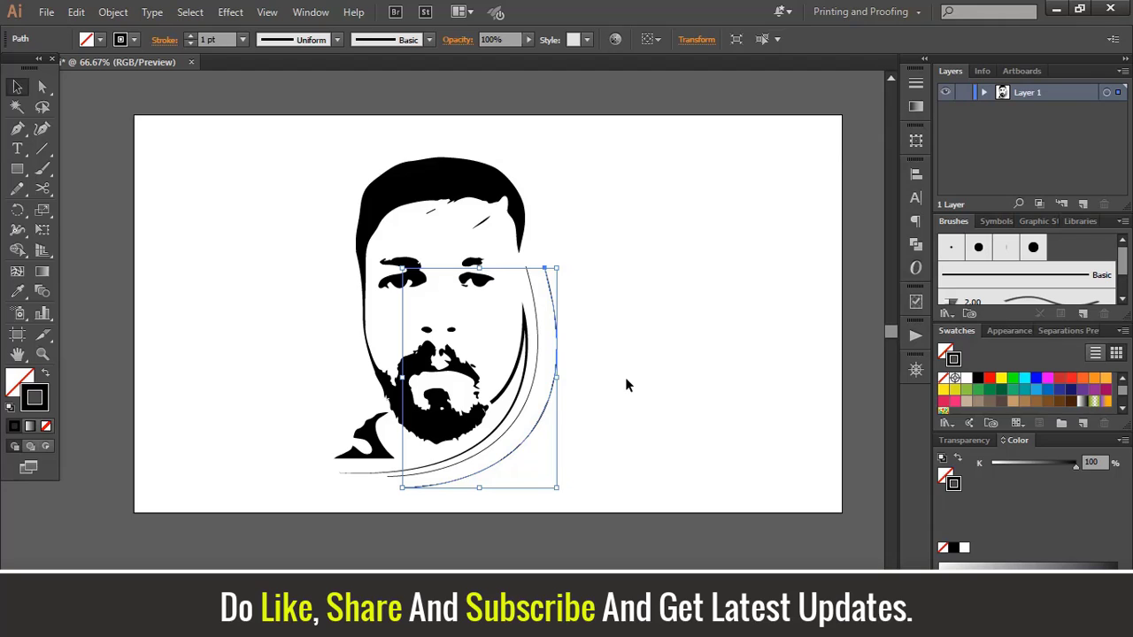
{"action": "left_click", "coordinate": [625, 377]}
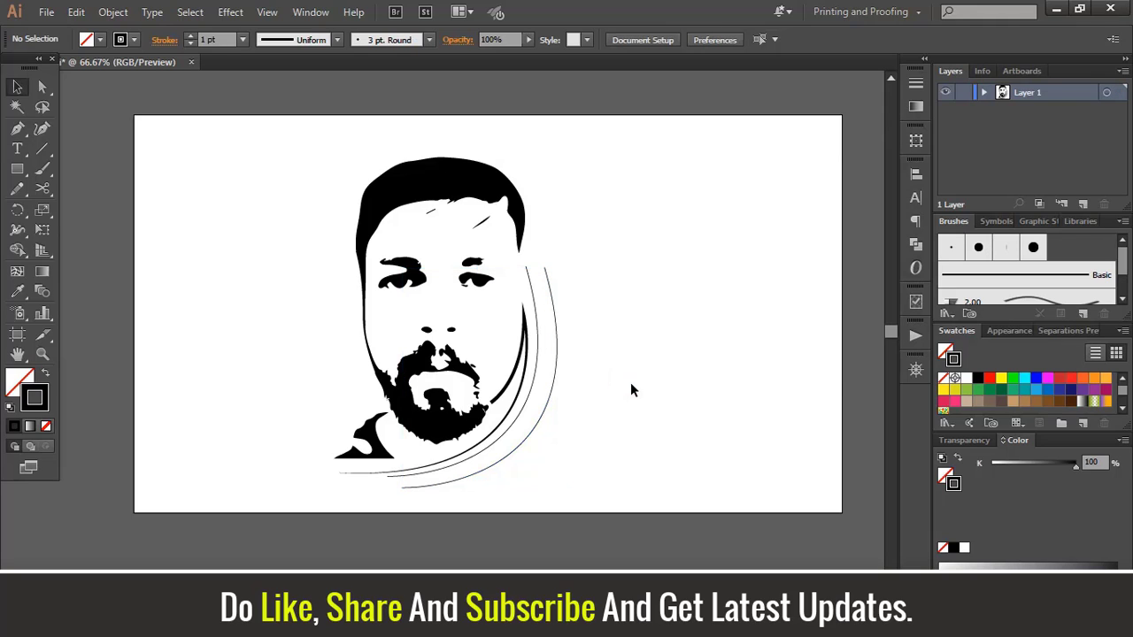
- Give the inner curve a 6 pt tapered stroke, flipped along the path
{"action": "left_click", "coordinate": [538, 341]}
{"action": "left_click", "coordinate": [189, 36]}
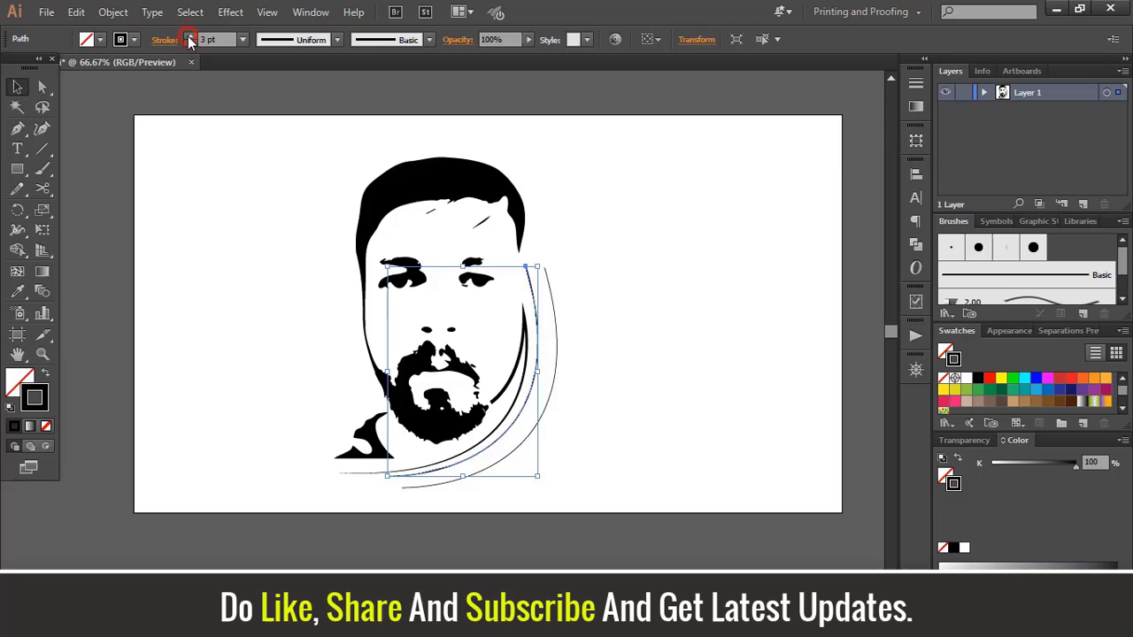
{"action": "left_click", "coordinate": [188, 36]}
{"action": "left_click", "coordinate": [189, 36]}
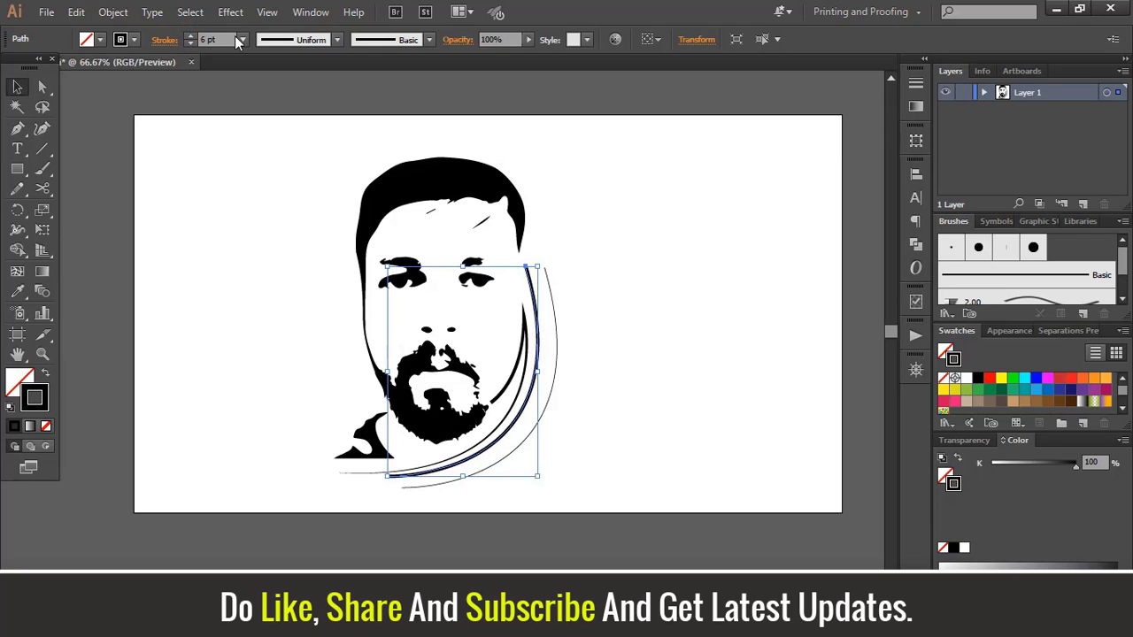
{"action": "left_click", "coordinate": [338, 39]}
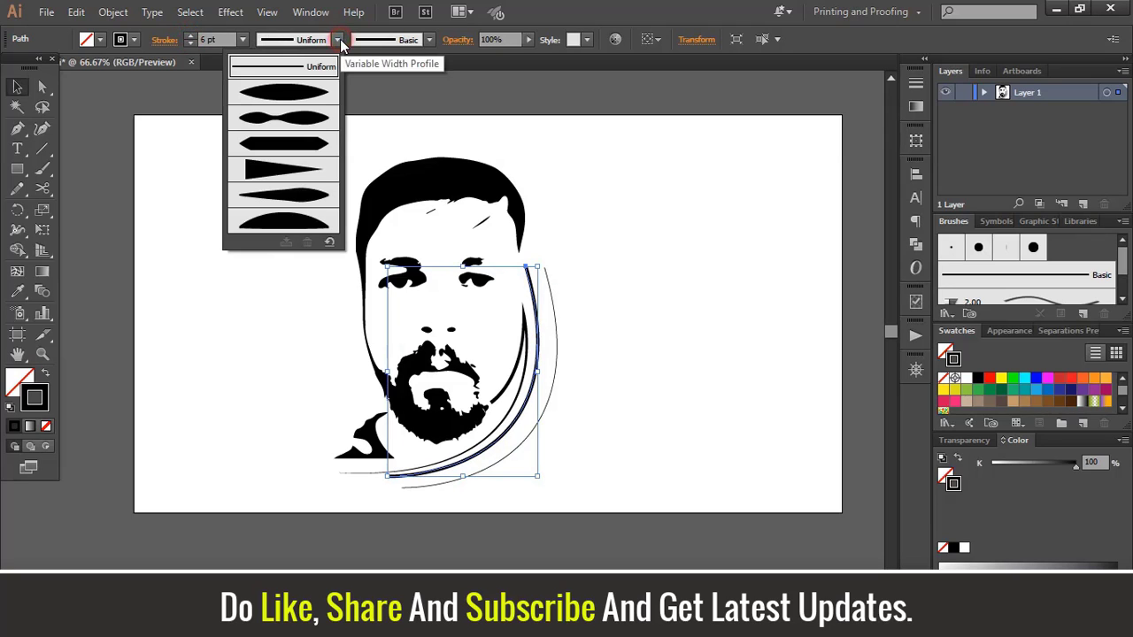
{"action": "left_click", "coordinate": [275, 165]}
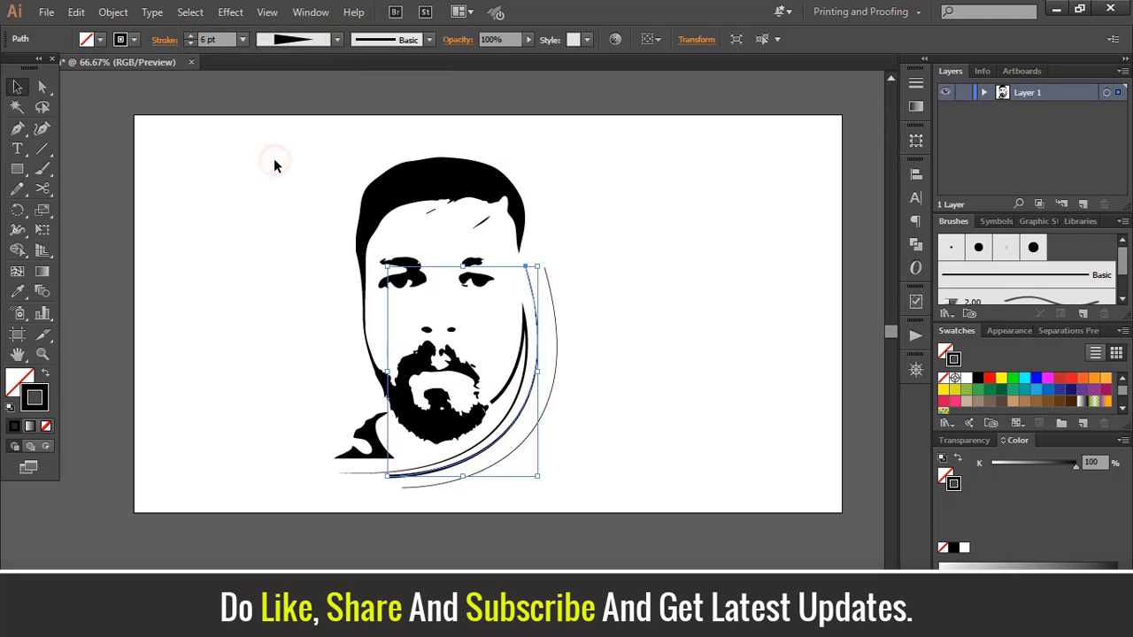
{"action": "left_click", "coordinate": [914, 83]}
{"action": "left_click", "coordinate": [863, 326]}
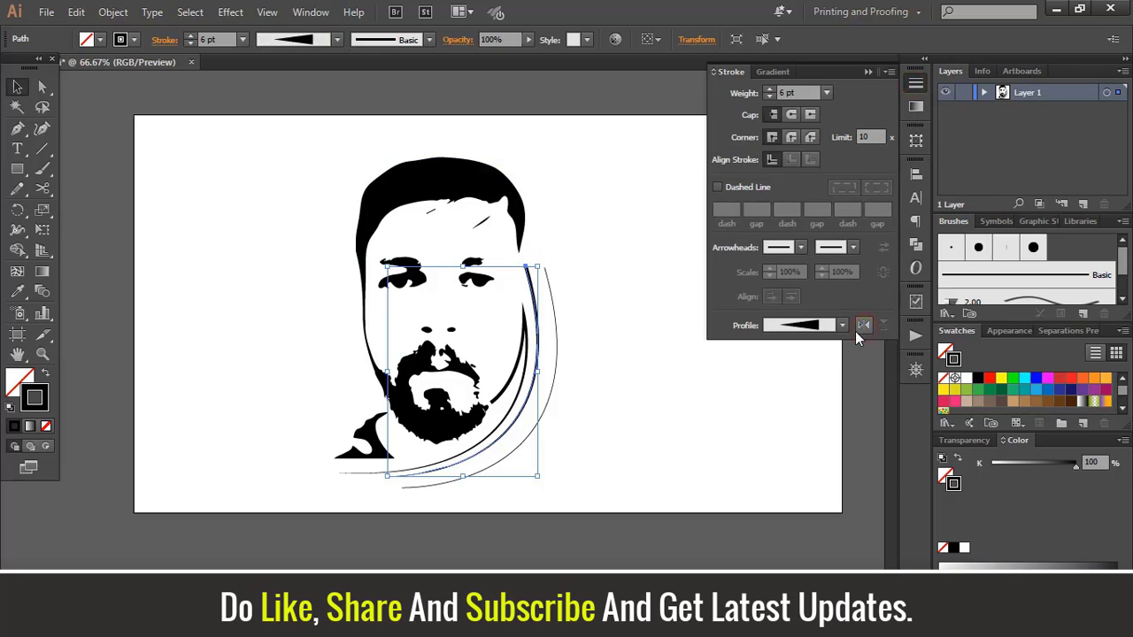
{"action": "left_click", "coordinate": [664, 364]}
- Start type on the outer thin curve at 40 pt and type the logo text
{"action": "left_click", "coordinate": [563, 379]}
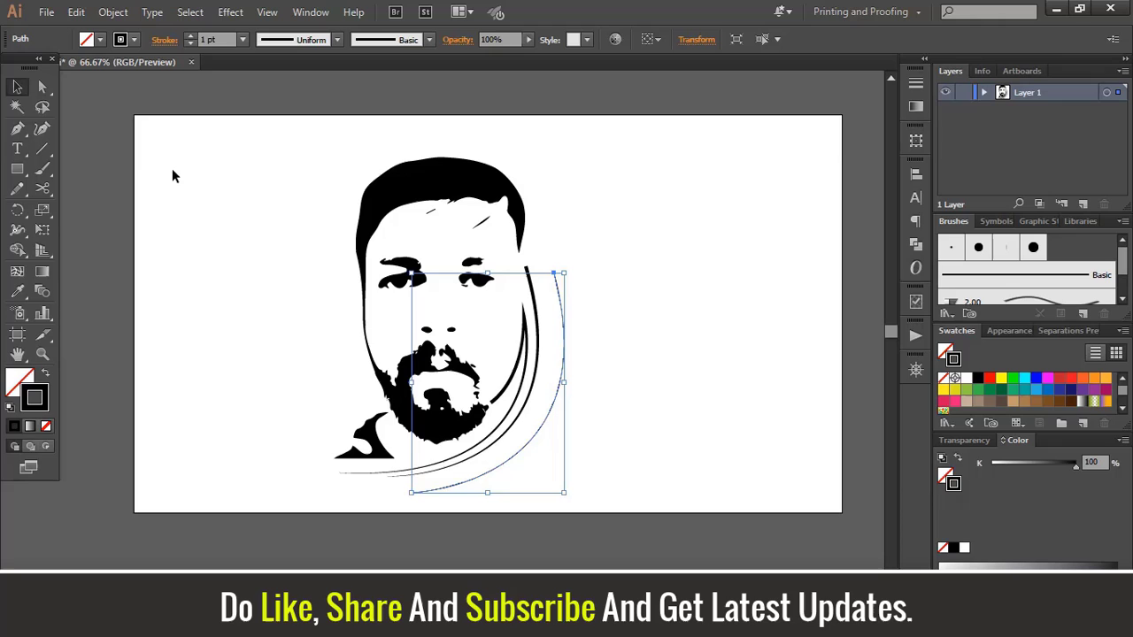
{"action": "left_click", "coordinate": [17, 149]}
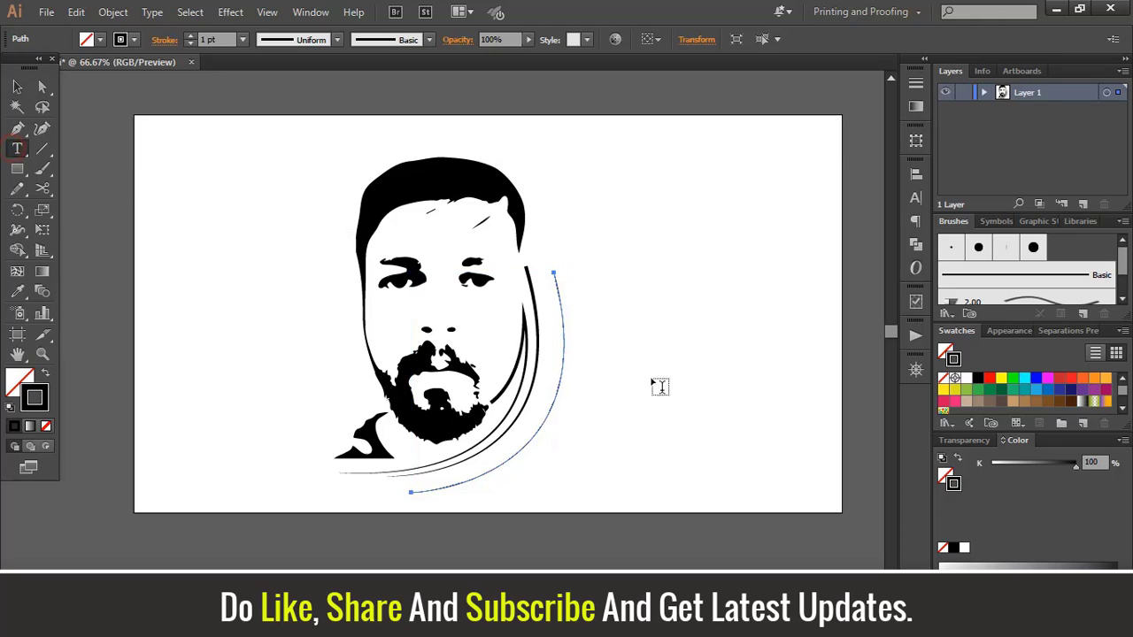
{"action": "left_click", "coordinate": [549, 409]}
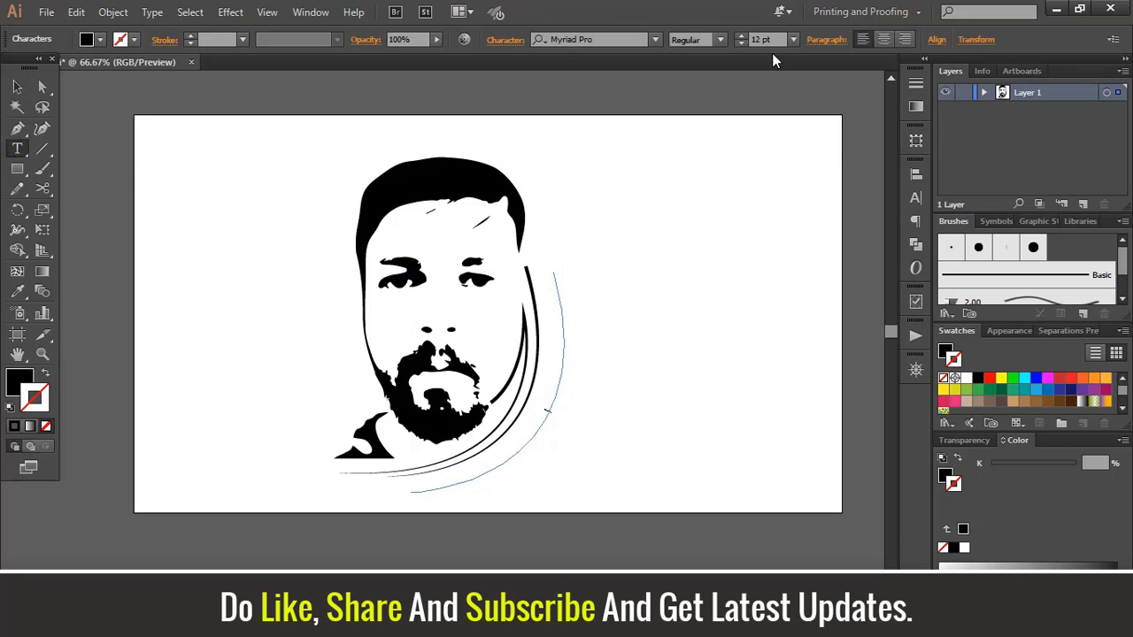
{"action": "left_click", "coordinate": [759, 40]}
{"action": "type", "text": "40"}
{"action": "key", "text": "Return"}
{"action": "type", "text": "LO"}
{"action": "type", "text": "GO DESI"}
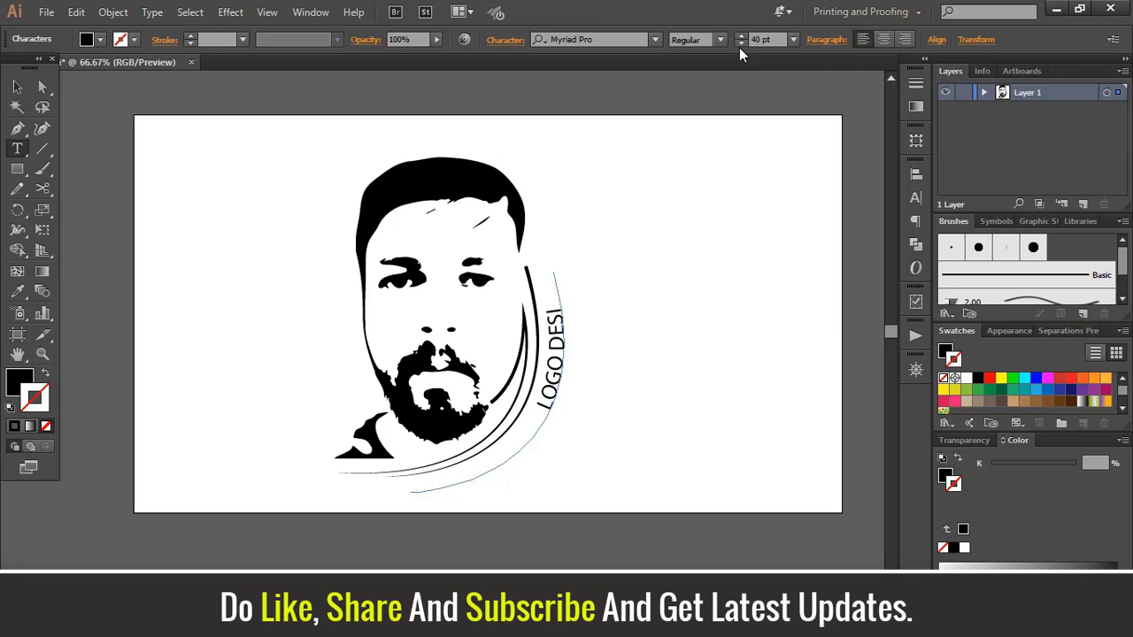
{"action": "key", "text": "BackSpace"}
{"action": "key", "text": "BackSpace"}
{"action": "key", "text": "BackSpace"}
- Extend the path text span so LOGO DESIGN shows fully, centred on the curve
{"action": "left_click", "coordinate": [16, 86]}
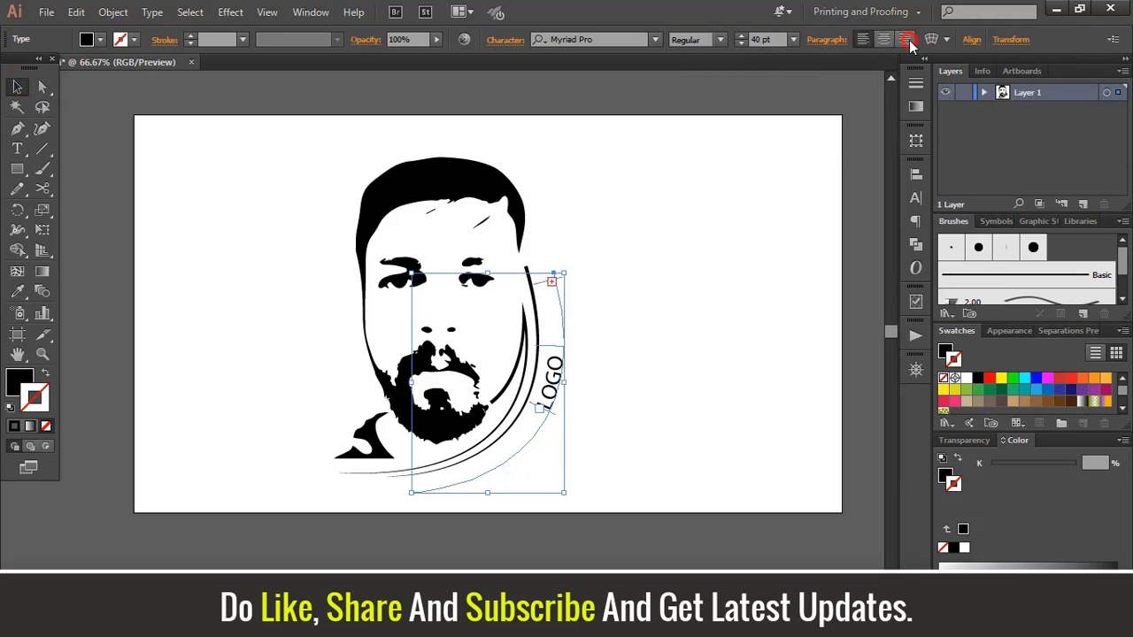
{"action": "left_click", "coordinate": [910, 40]}
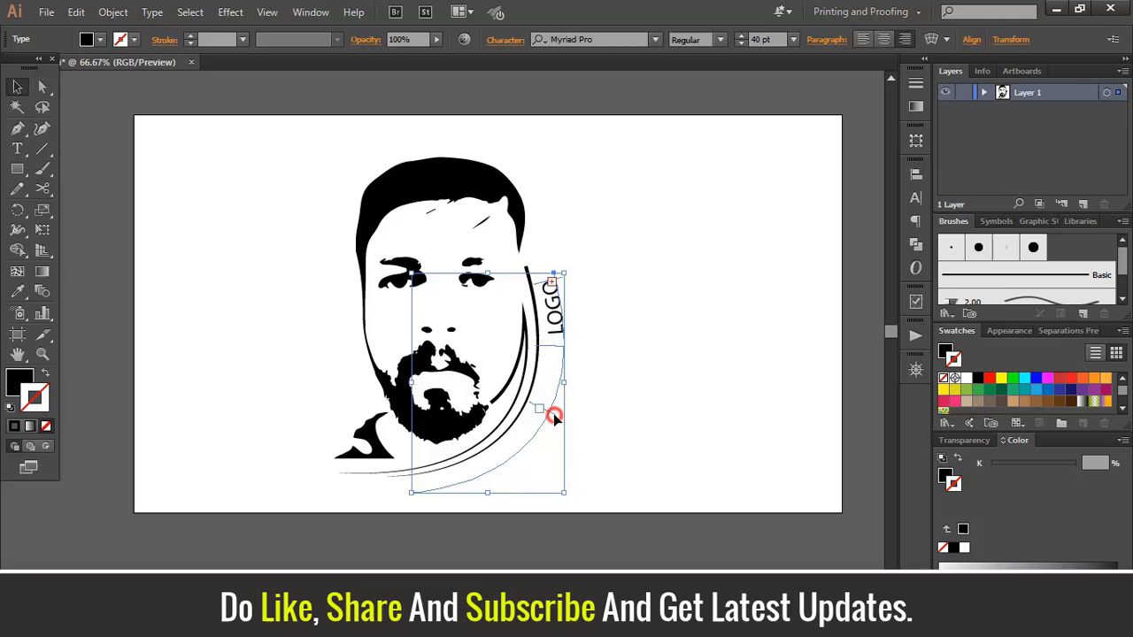
{"action": "left_click_drag", "start_coordinate": [558, 427], "coordinate": [379, 523]}
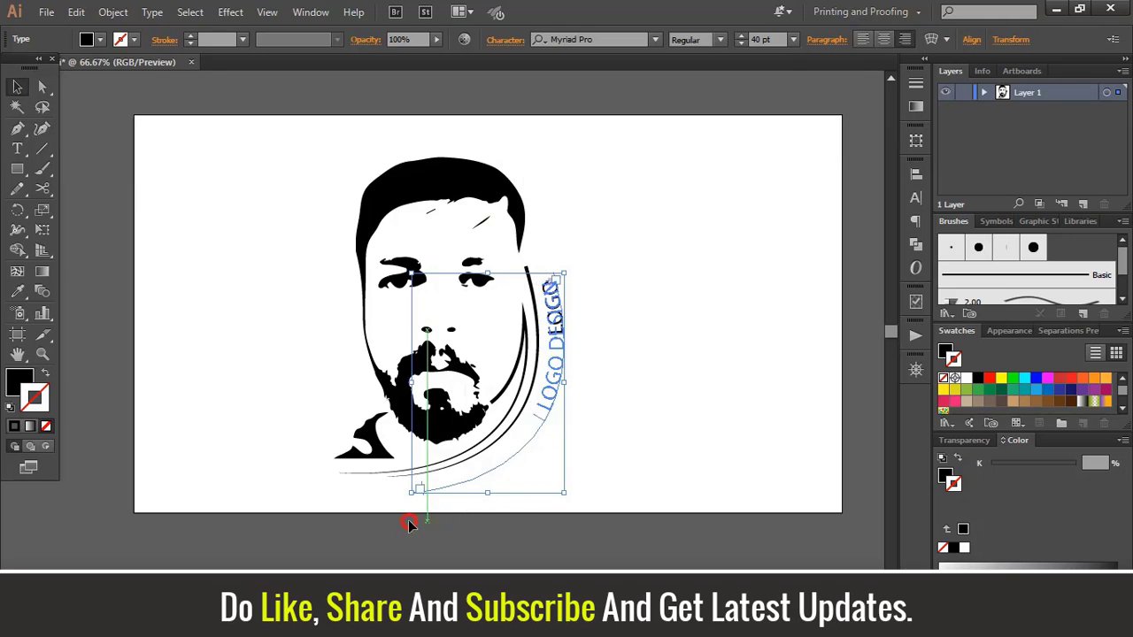
{"action": "left_click", "coordinate": [885, 39]}
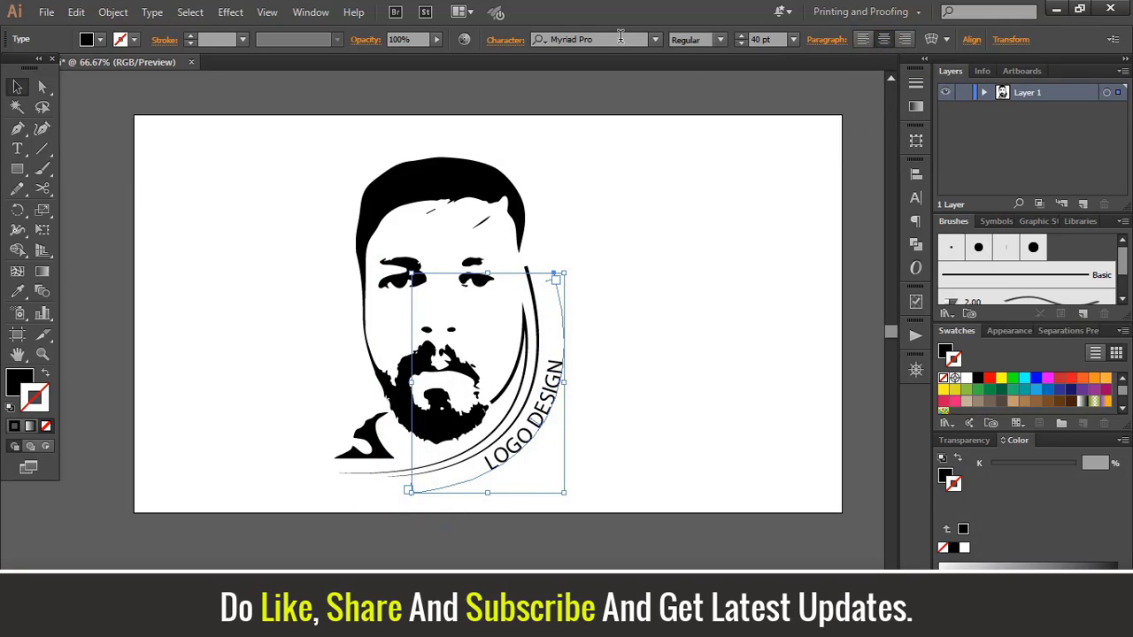
- Set the LOGO DESIGN font to Georgia Bold Italic
{"action": "left_click", "coordinate": [621, 36]}
{"action": "left_click", "coordinate": [491, 42]}
{"action": "type", "text": "GE"}
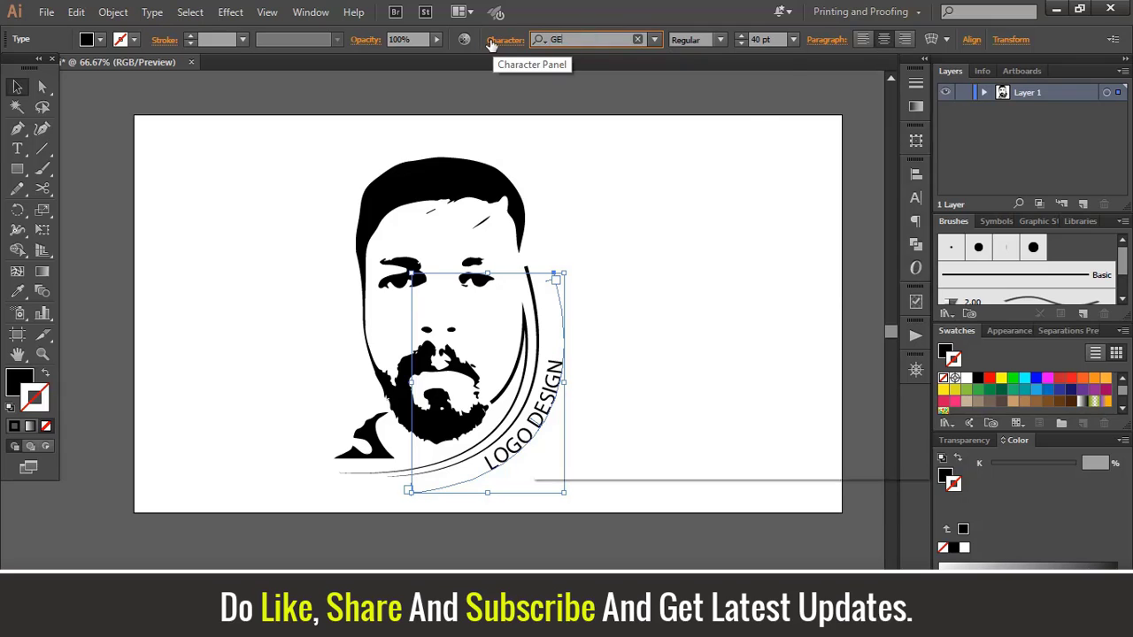
{"action": "left_click", "coordinate": [732, 141]}
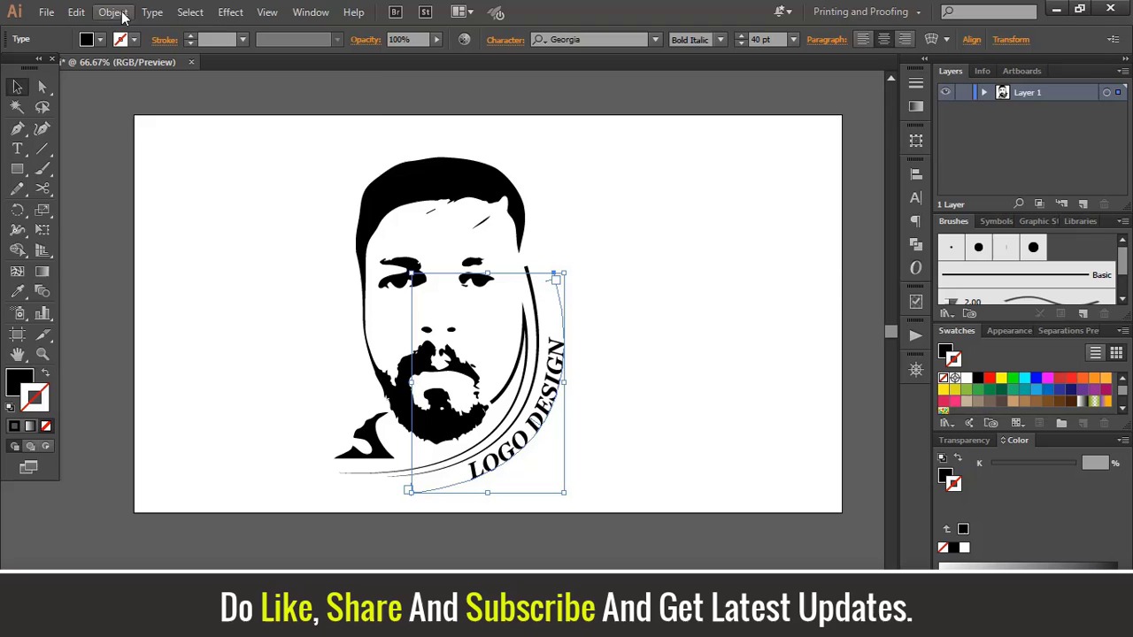
- Align the path text to the curve's centre and enlarge it to 53 pt
{"action": "left_click", "coordinate": [151, 13]}
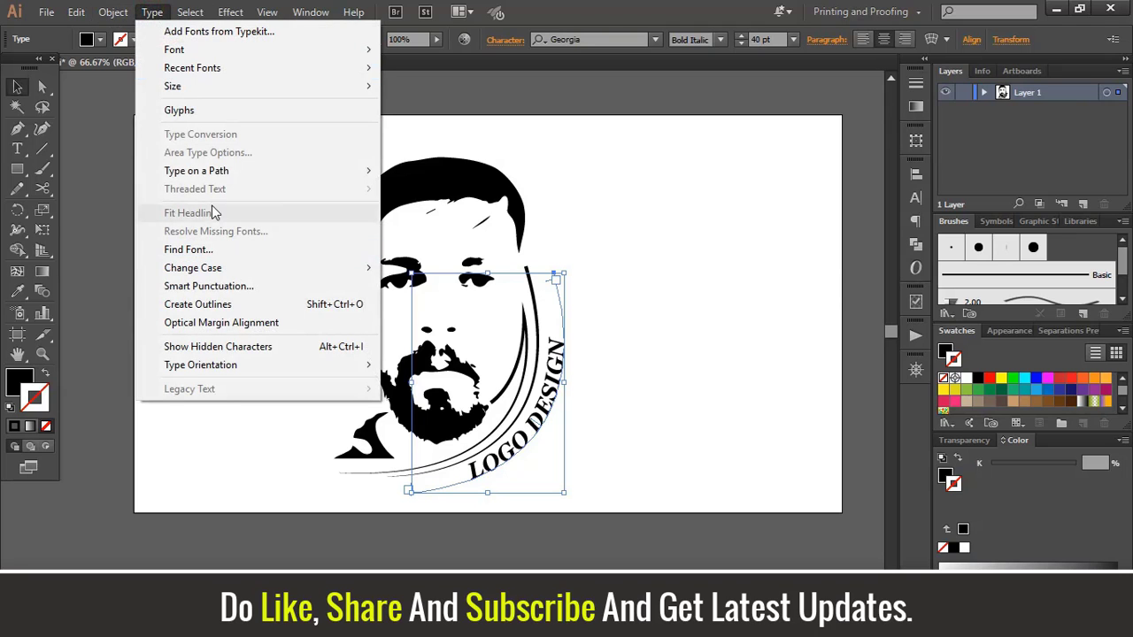
{"action": "mouse_move", "coordinate": [197, 171]}
{"action": "left_click", "coordinate": [447, 268]}
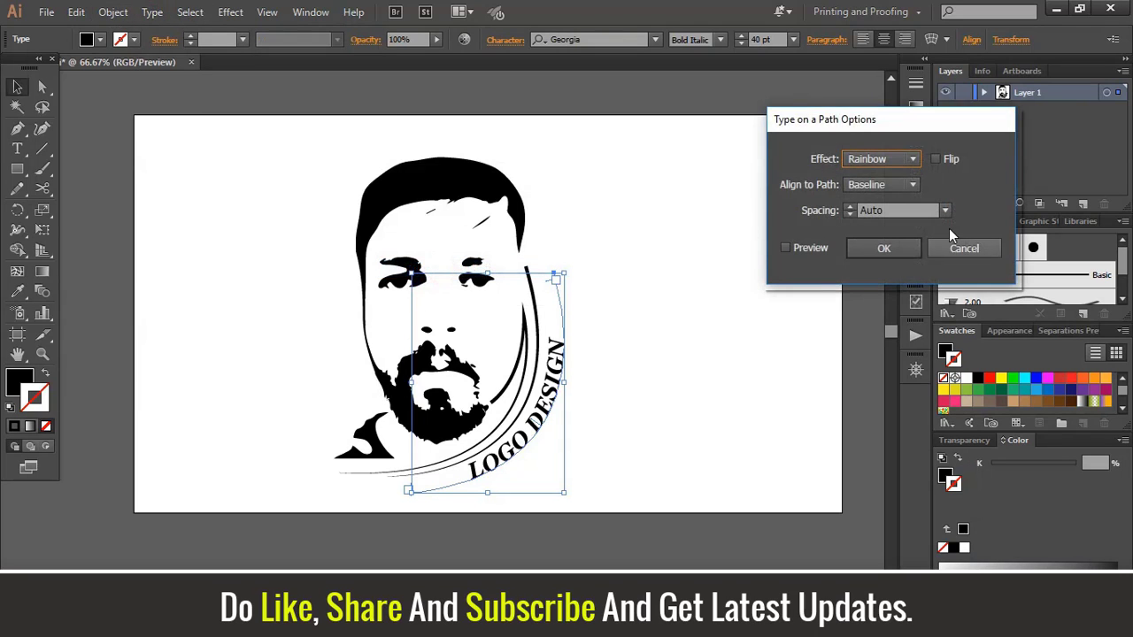
{"action": "left_click", "coordinate": [896, 184]}
{"action": "left_click", "coordinate": [873, 239]}
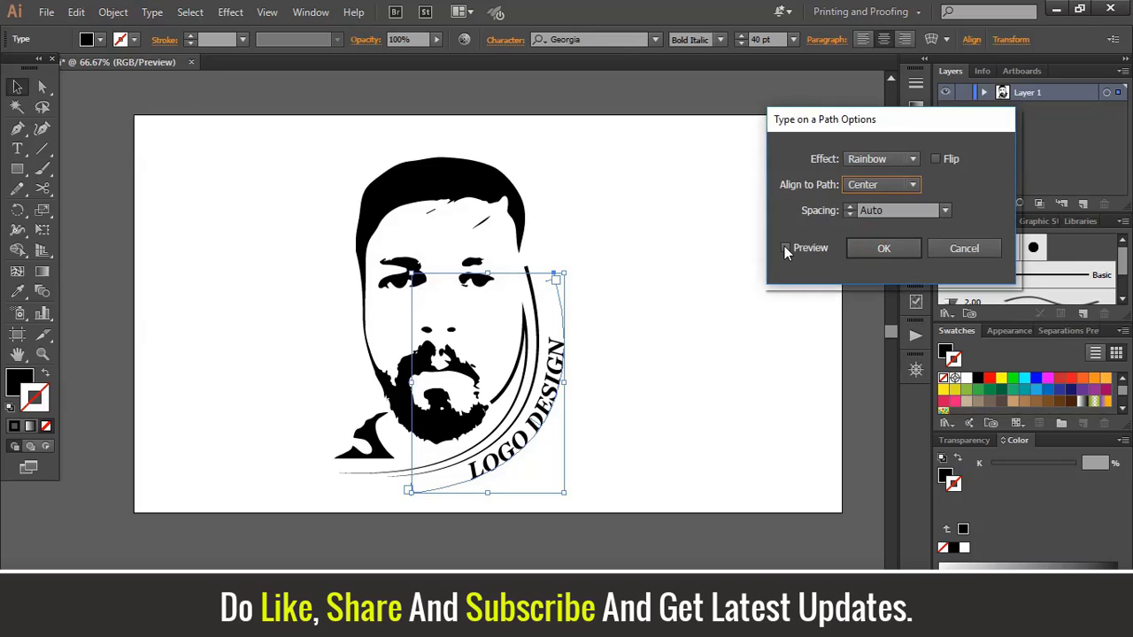
{"action": "left_click", "coordinate": [786, 248]}
{"action": "left_click", "coordinate": [883, 248]}
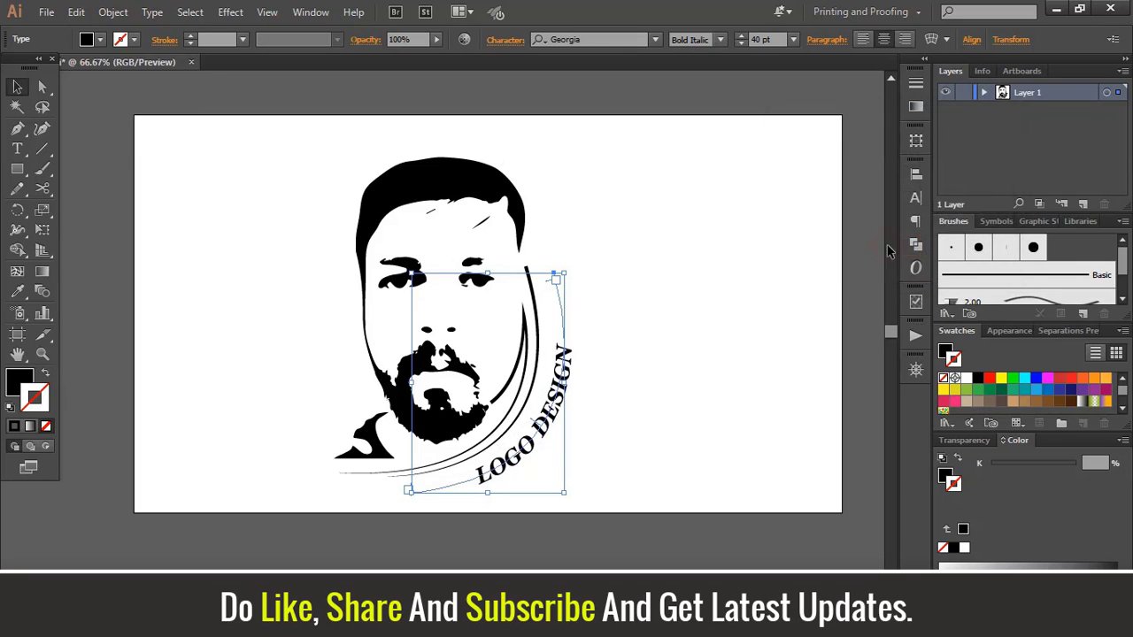
{"action": "left_click", "coordinate": [742, 37]}
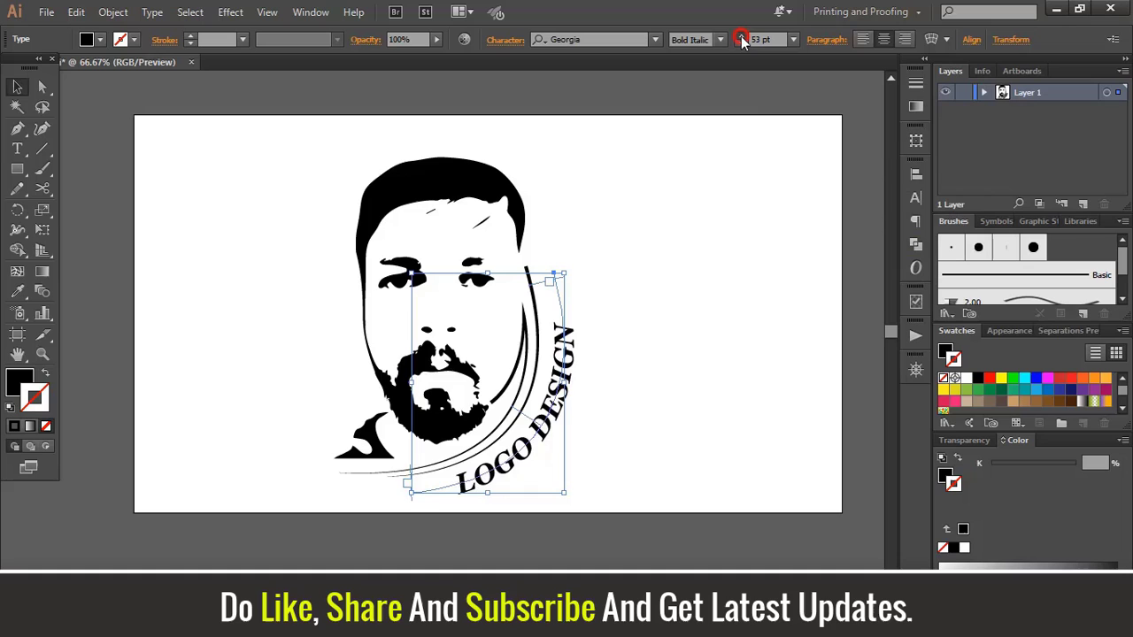
- Zoom in and draw a straight cutting line across the thick curve's top tip
{"action": "left_click", "coordinate": [103, 202]}
{"action": "key", "text": "ctrl+equal"}
{"action": "key", "text": "ctrl+equal"}
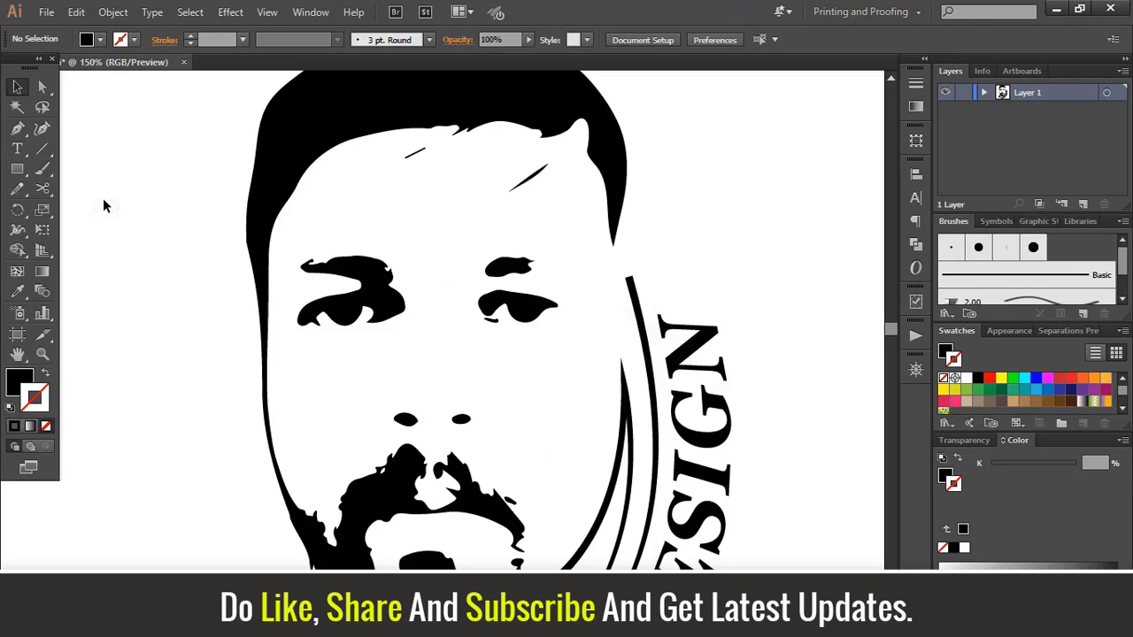
{"action": "left_click", "coordinate": [17, 128]}
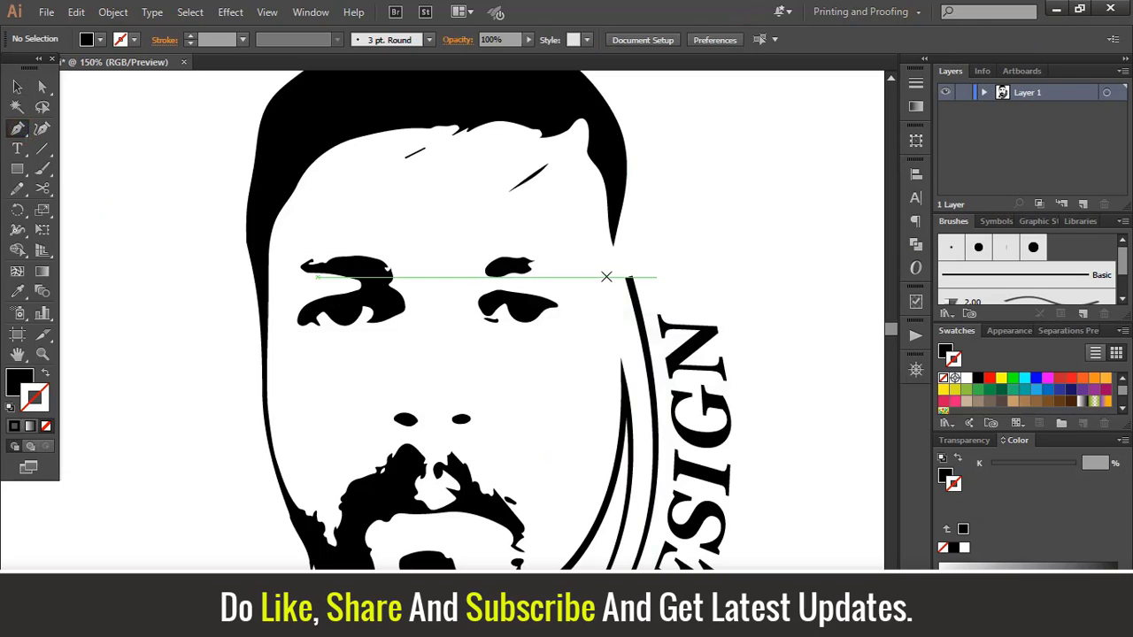
{"action": "left_click", "coordinate": [605, 278]}
{"action": "left_click", "coordinate": [656, 356]}
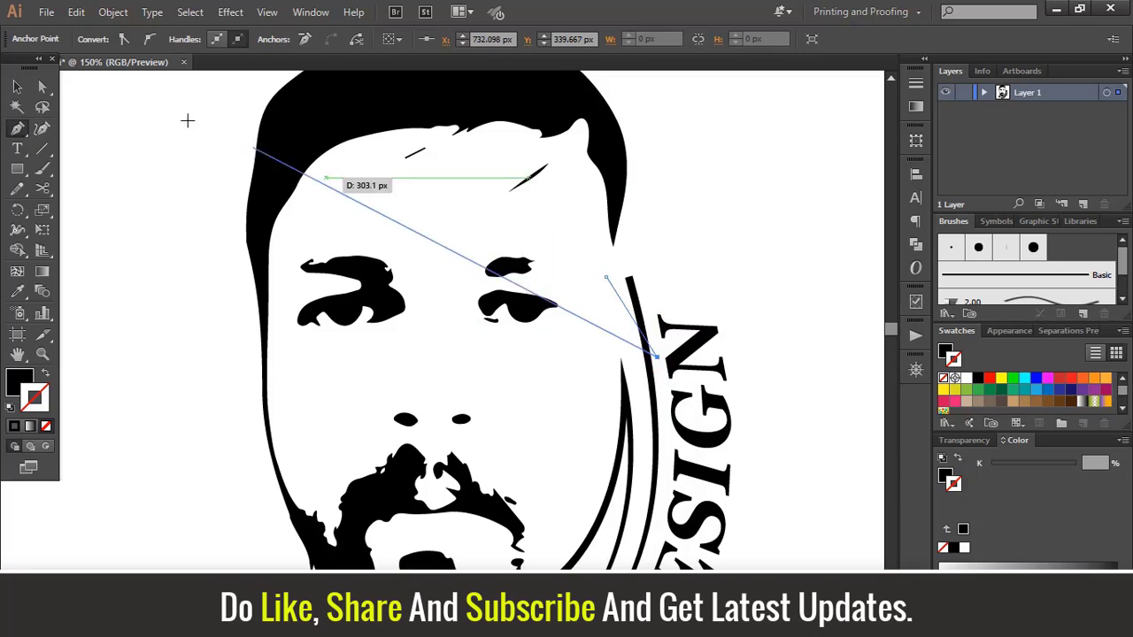
{"action": "left_click", "coordinate": [15, 86]}
{"action": "left_click", "coordinate": [200, 329]}
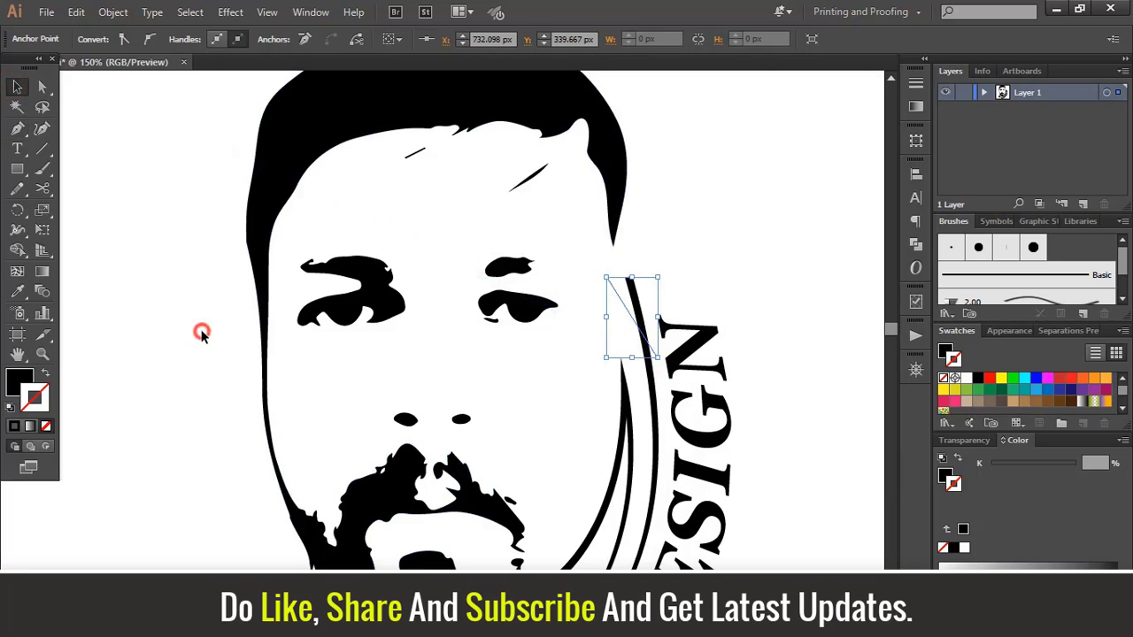
- Remove the thick curve's top tip with Shape Builder using the cutting line
{"action": "left_click", "coordinate": [612, 289]}
{"action": "left_click", "coordinate": [654, 390], "text": "shift"}
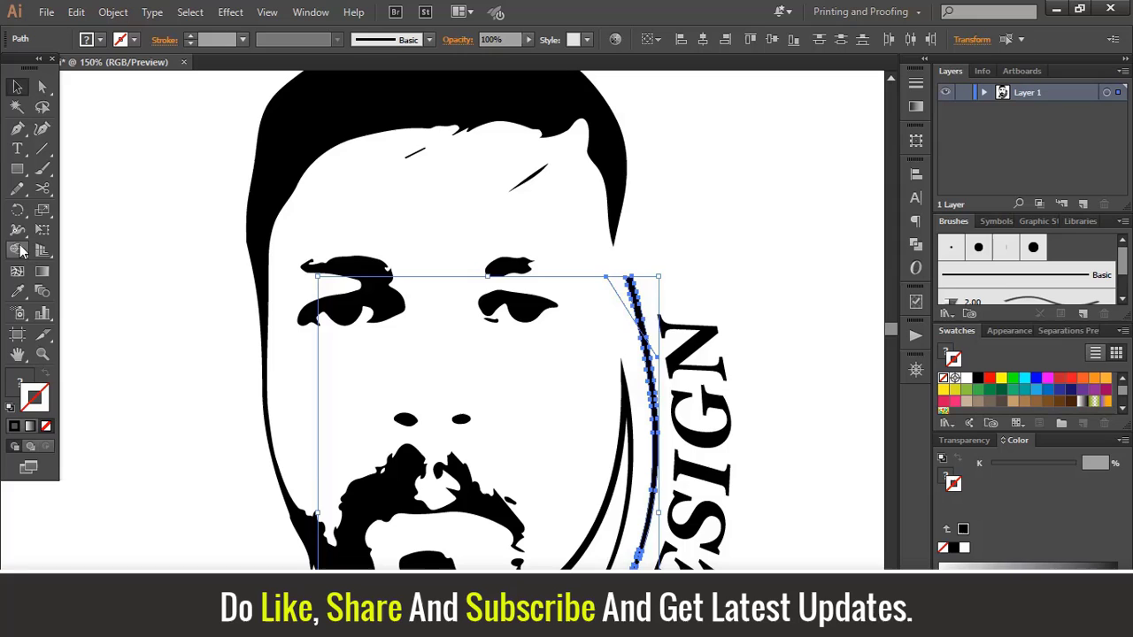
{"action": "left_click", "coordinate": [16, 249]}
{"action": "left_click_drag", "start_coordinate": [628, 278], "coordinate": [620, 296]}
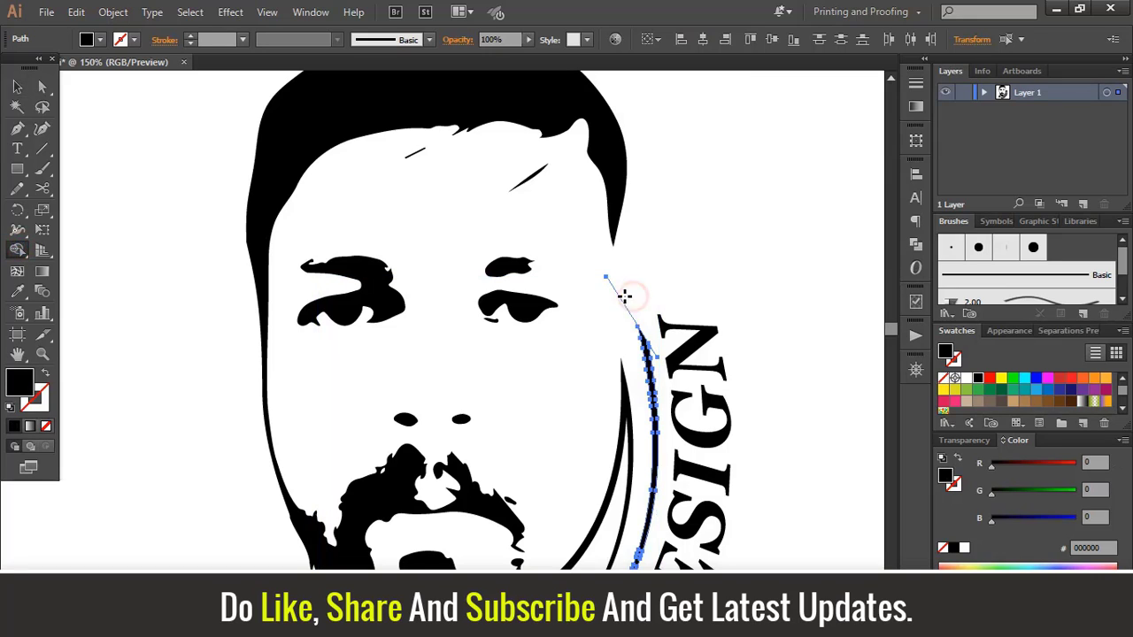
- Delete the leftover cutting line and fit the artboard in view
{"action": "left_click", "coordinate": [18, 86]}
{"action": "left_click", "coordinate": [122, 181]}
{"action": "left_click", "coordinate": [621, 308]}
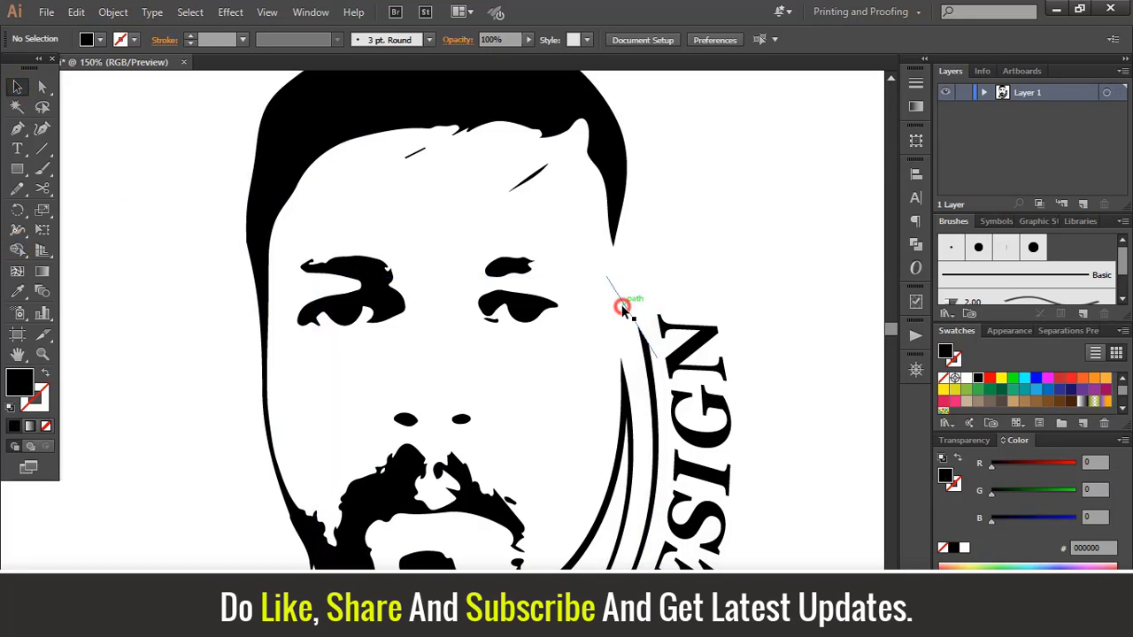
{"action": "key", "text": "Delete"}
{"action": "key", "text": "ctrl+0"}
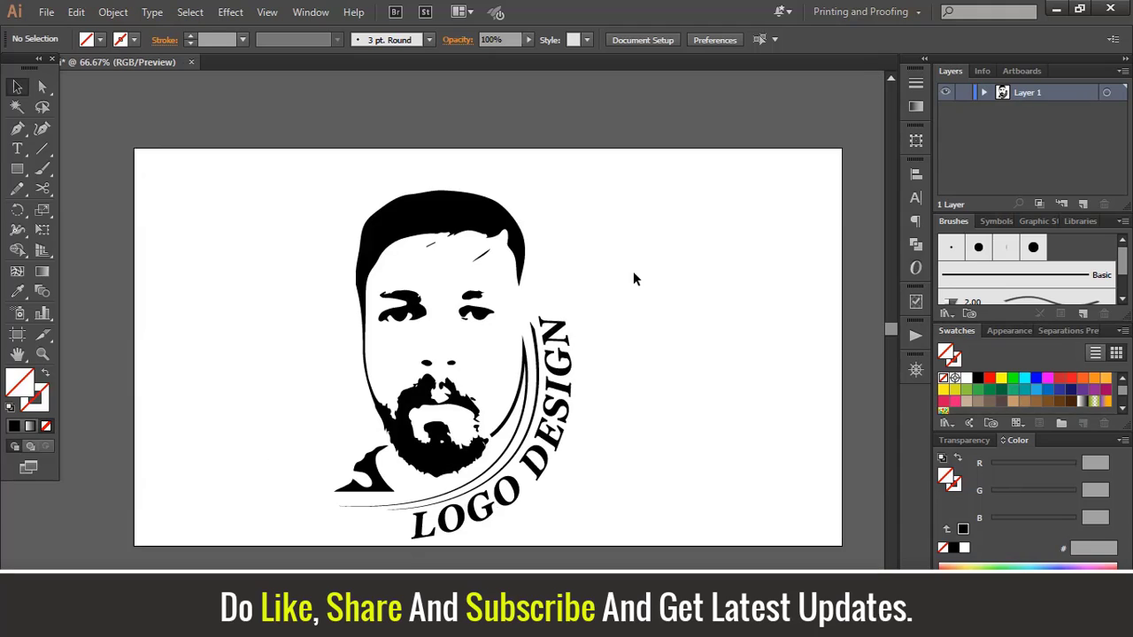
- Fill the portrait artwork with a green swatch
{"action": "left_click", "coordinate": [467, 215]}
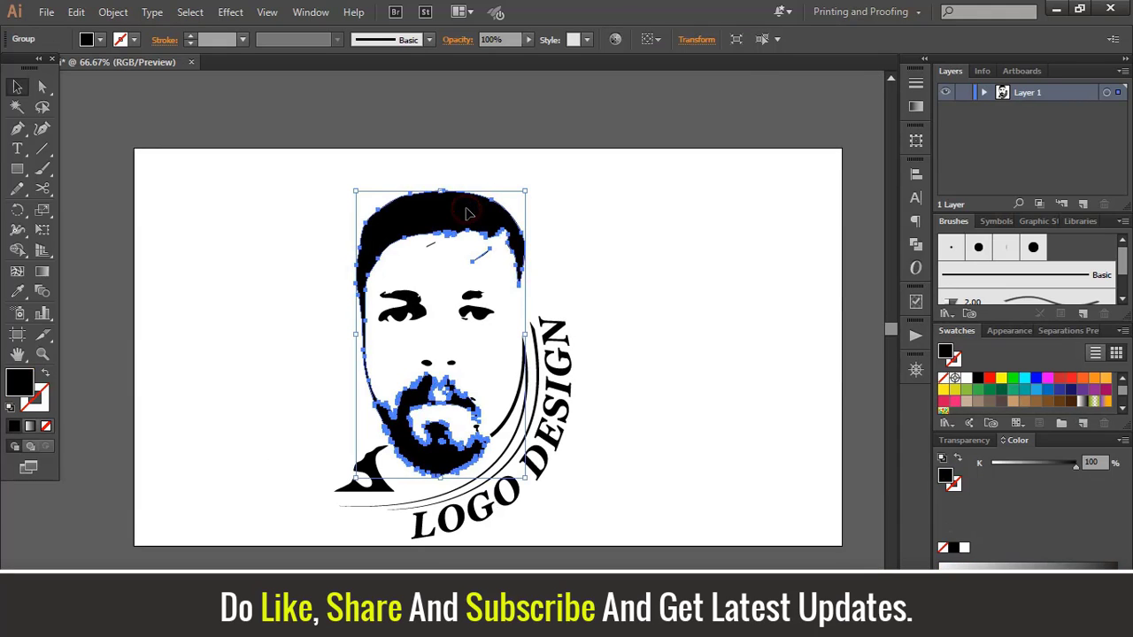
{"action": "left_click", "coordinate": [966, 383]}
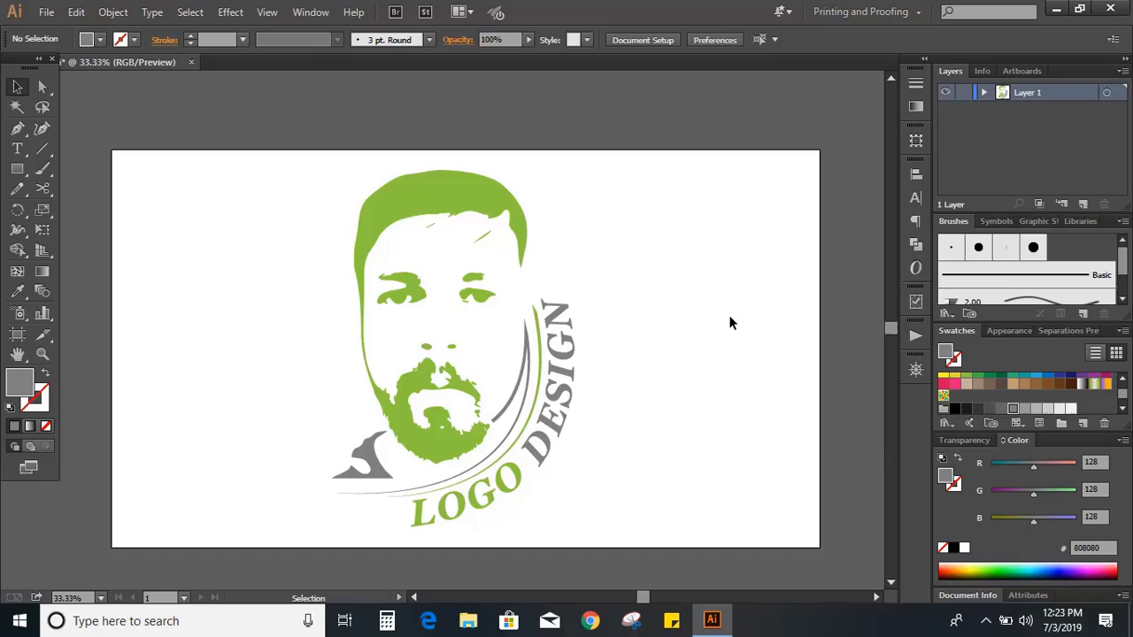